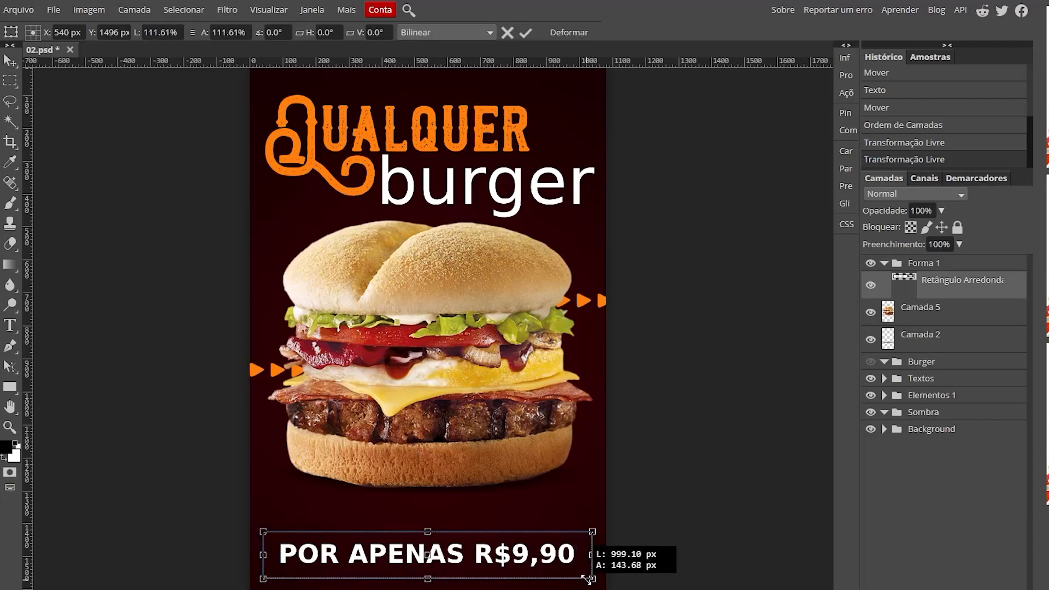
Apply the free transform to the rounded rectangle around the price text and select the Background group
click(525, 33)
click(955, 402)
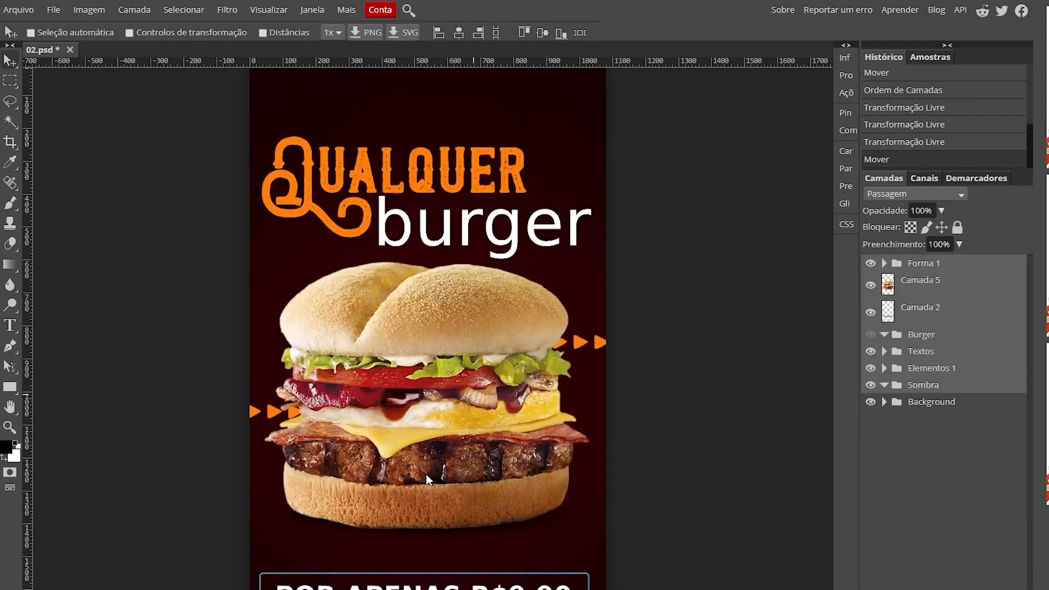
click(955, 404)
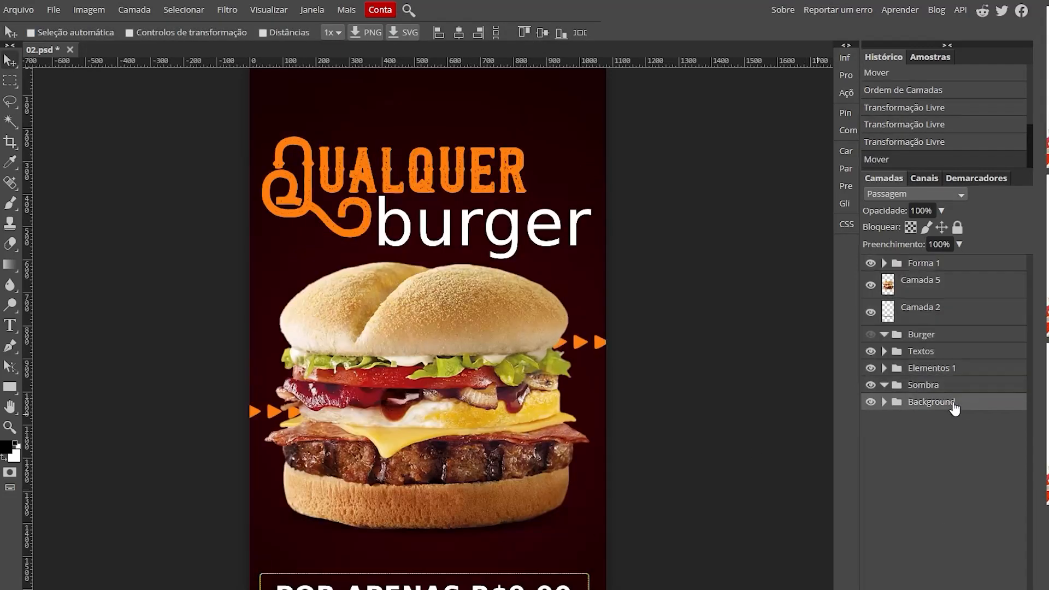
click(33, 10)
click(26, 160)
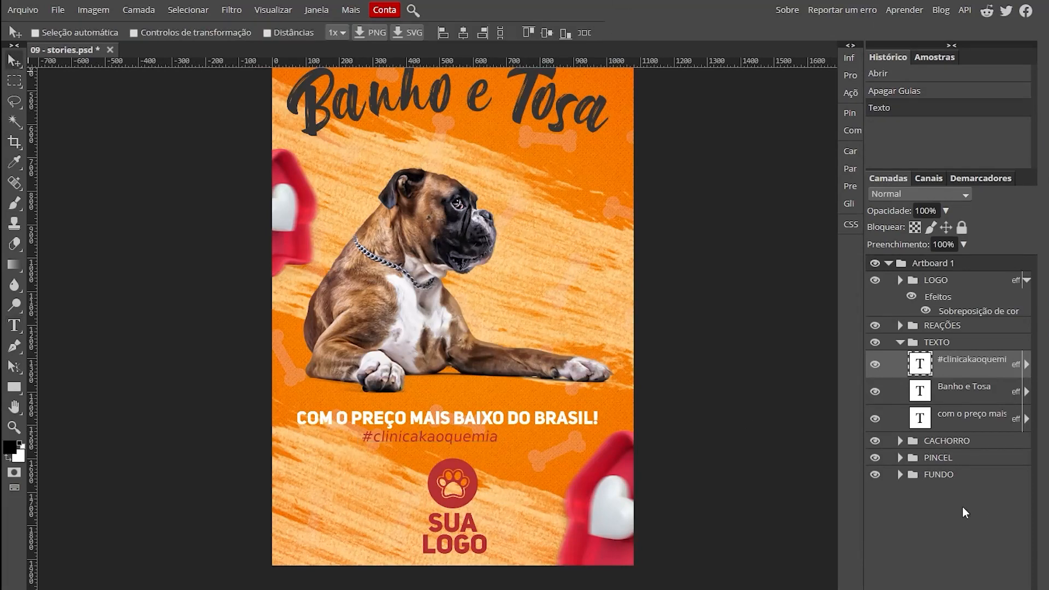
Enlarge the #clinicakaoquemia text beneath the slogan in the Banho e Tosa design
double_click(920, 364)
drag(545, 402, 546, 424)
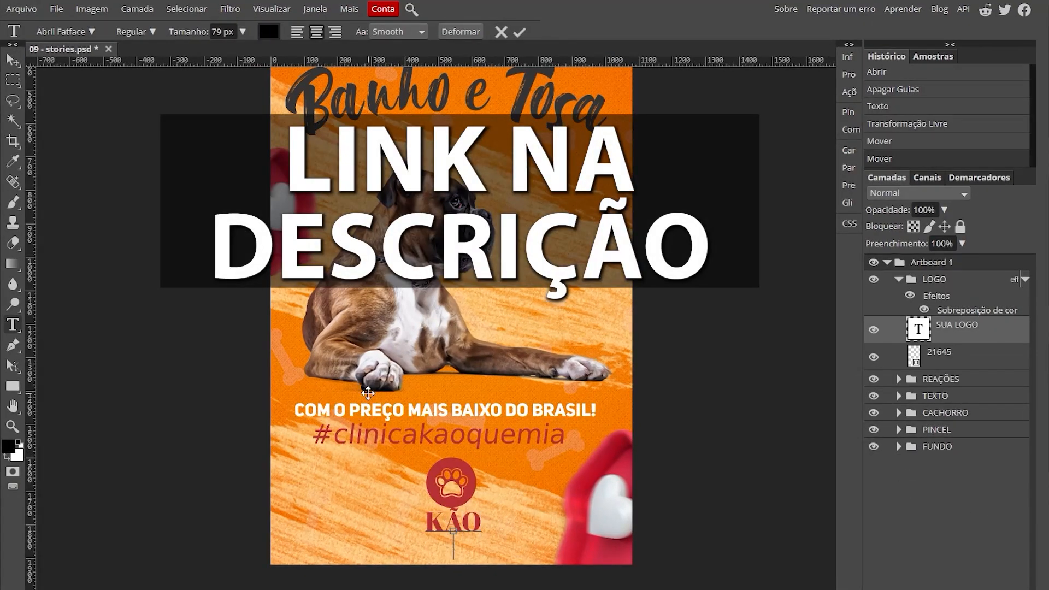
Complete the logo text under the paw symbol as KÃO QUE MIA on three lines
text(QUE)
key(Return)
text(MIA)
key(ctrl+Return)
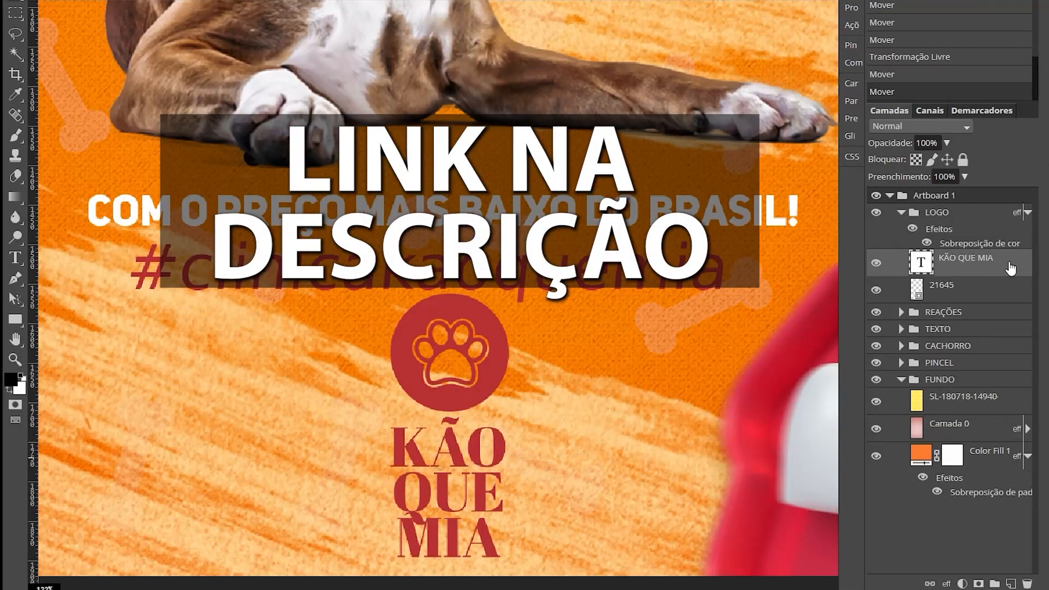
Adjust the layer style of the KÃO QUE MIA text layer
double_click(1010, 268)
click(142, 270)
drag(361, 117, 428, 114)
click(455, 100)
click(440, 309)
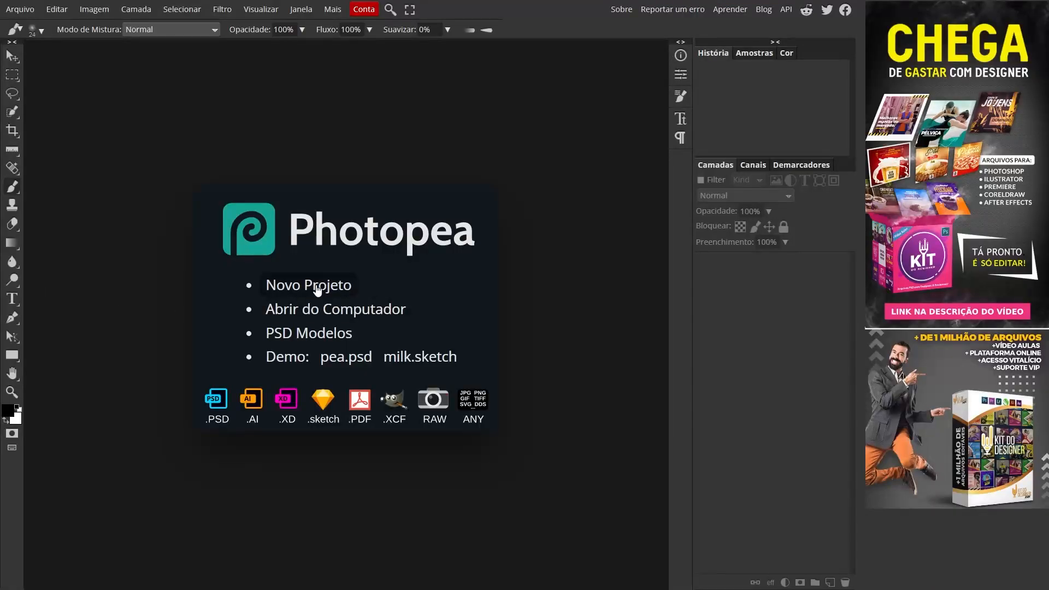
Create a new project named NOVIDADES PHOTOPEA from the HD 1280 x 720 px screen preset with a white background
click(317, 288)
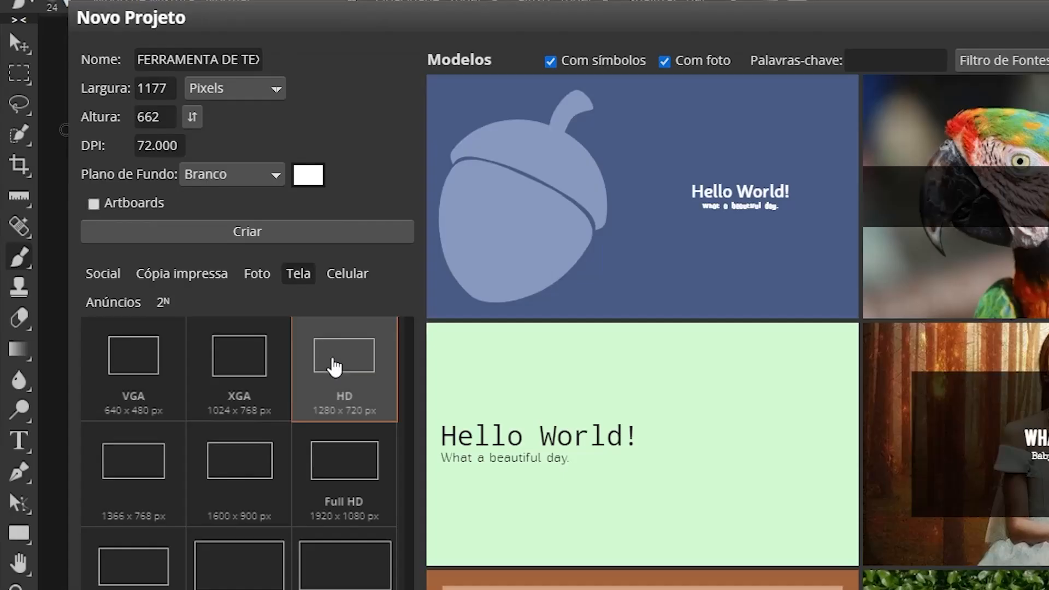
click(211, 253)
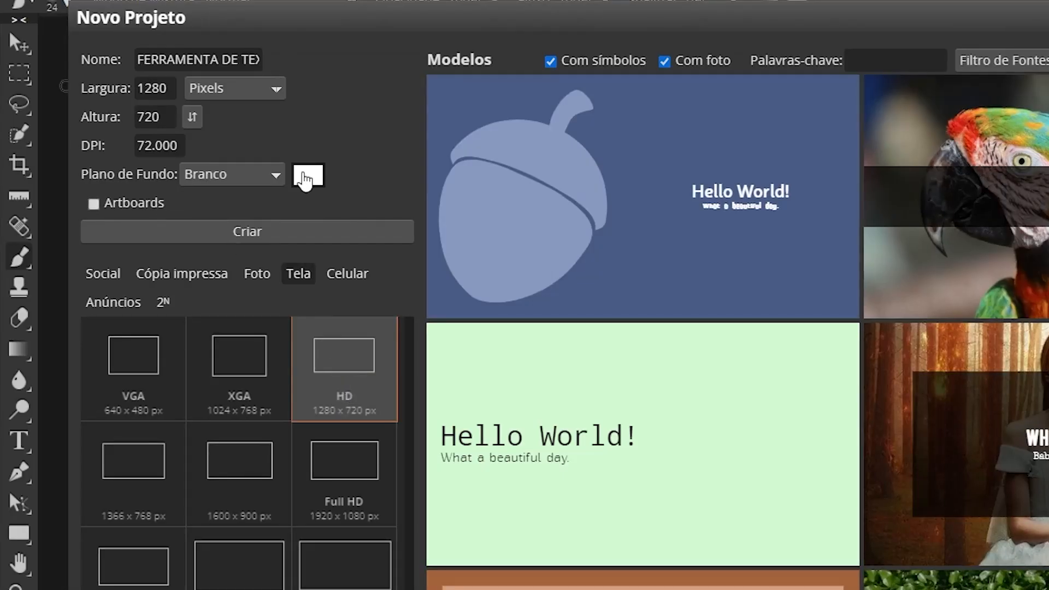
click(208, 62)
key(ctrl+a)
key(BackSpace)
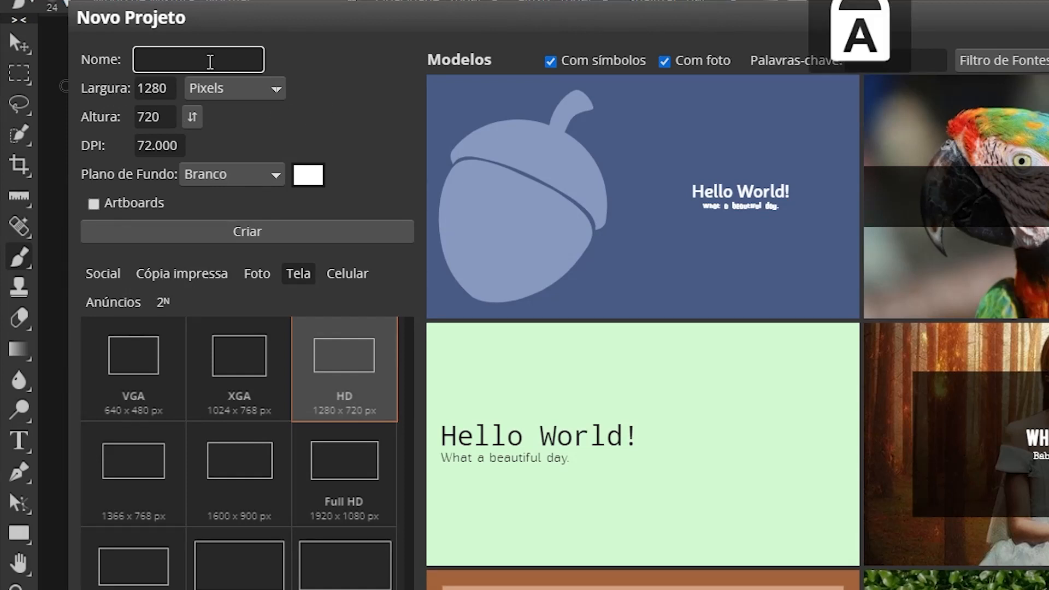
text(NOVIDA)
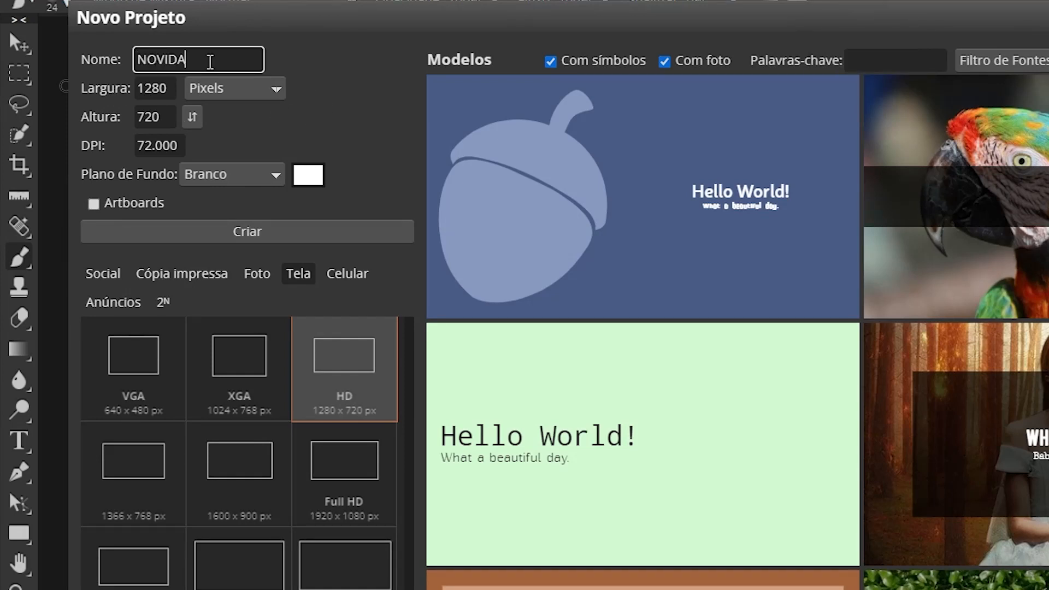
text(DES PHOTOPEA)
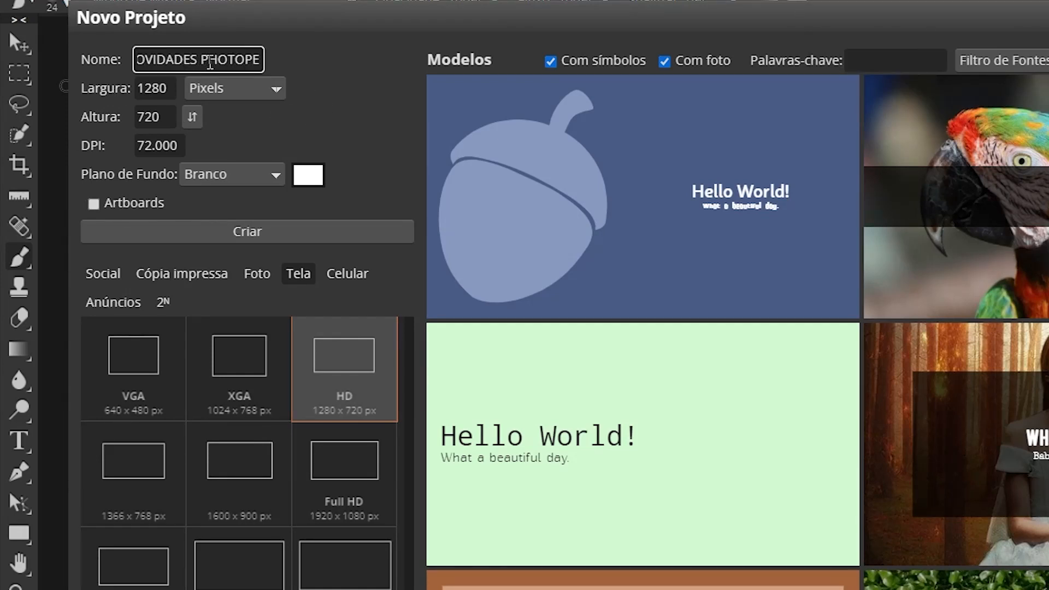
click(278, 231)
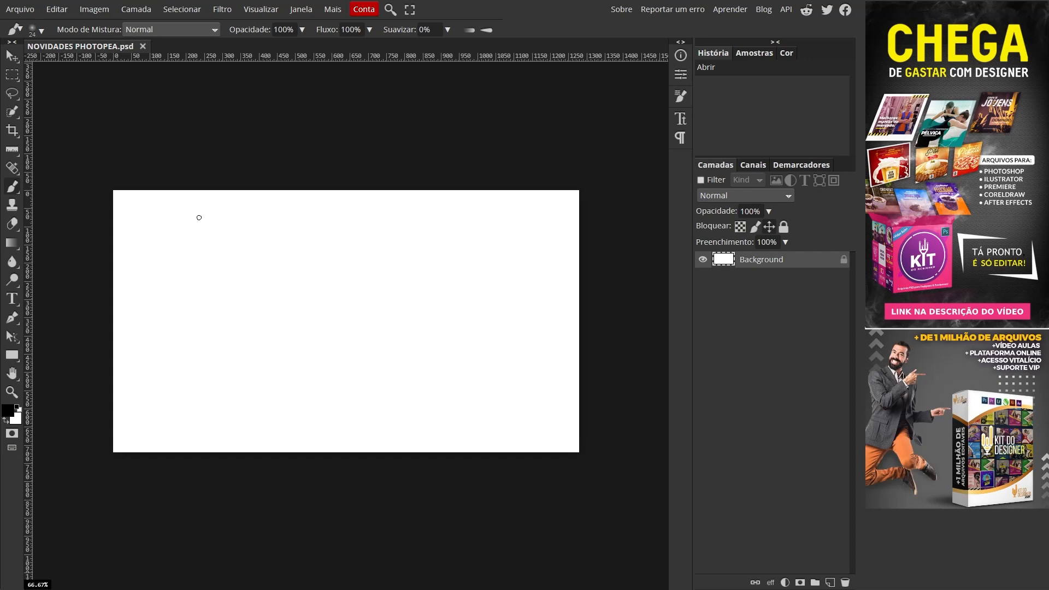
Zoom the blank canvas in and out, view it at actual size and fit it to the window
key(z)
drag(217, 267, 226, 194)
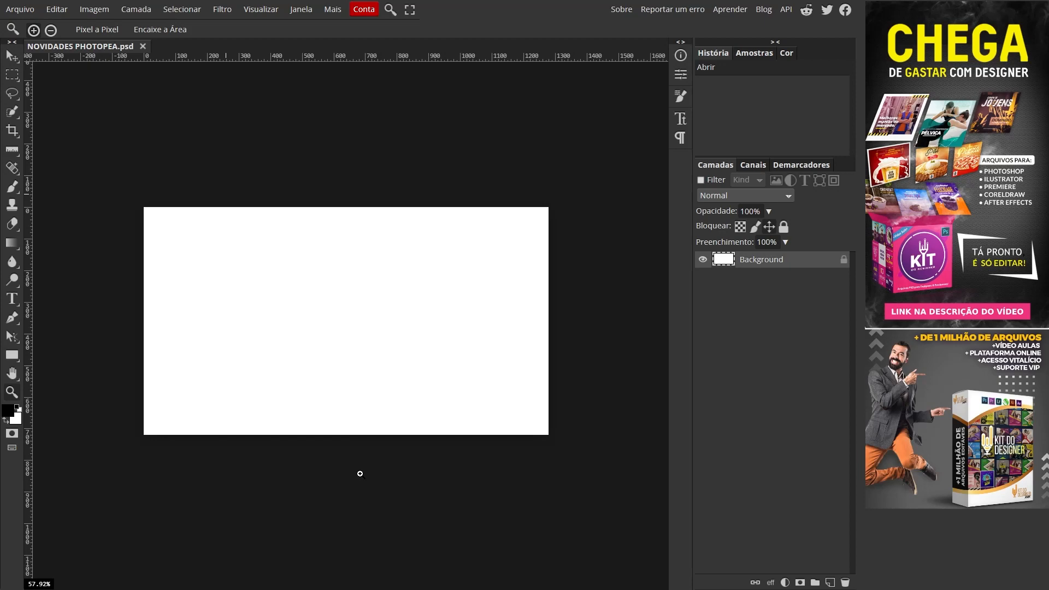
double_click(14, 389)
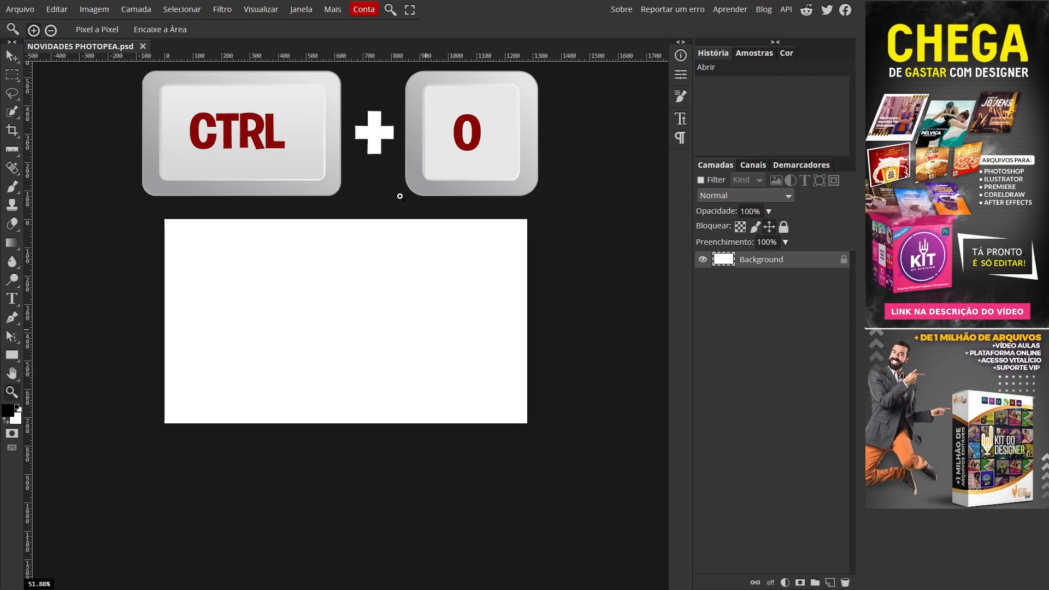
key(ctrl+0)
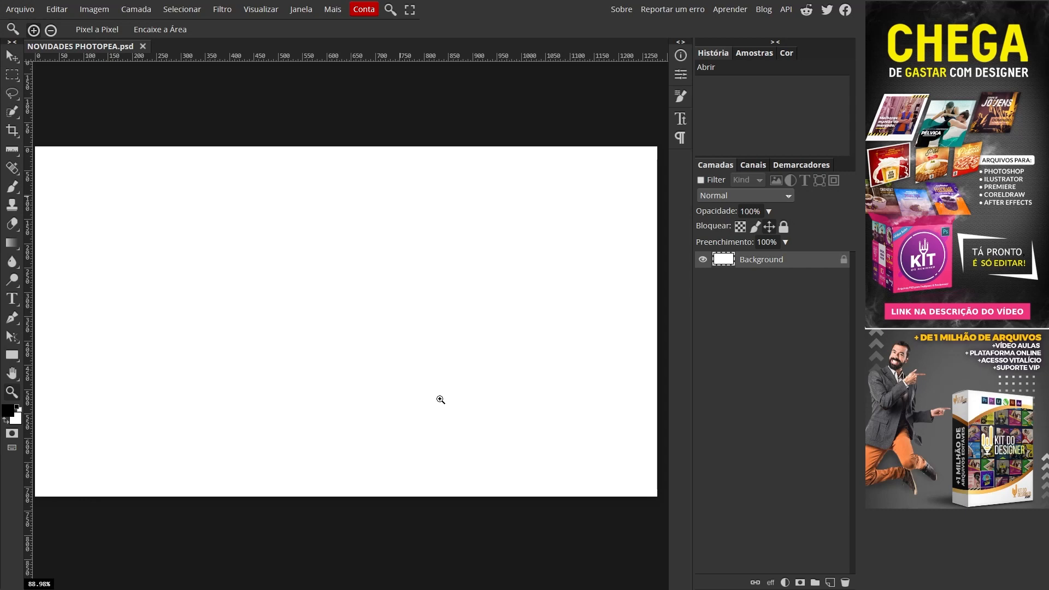
scroll(453, 401, down, 5)
scroll(447, 396, up, 2)
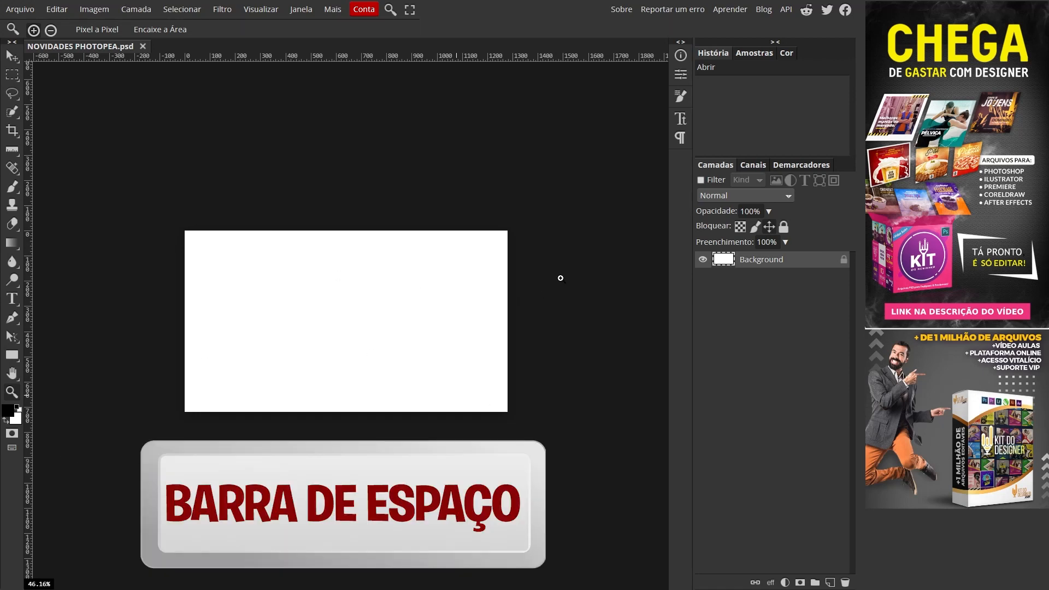
key(ctrl+1)
key(ctrl+0)
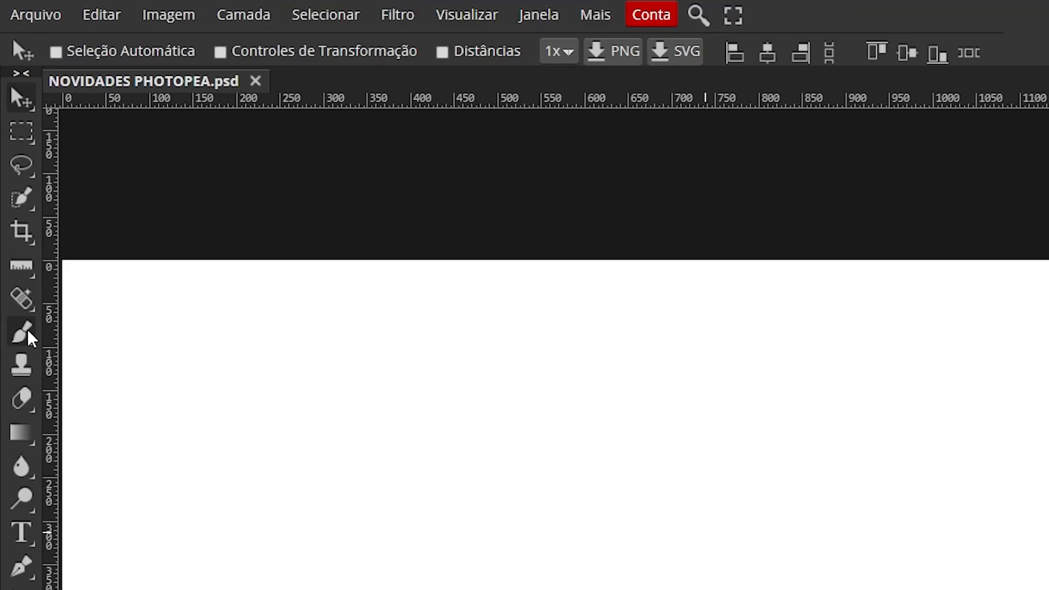
Choose the last rough 2500 px brush tip, set its size to 310 px and paint a black stroke across the canvas's upper middle
click(12, 187)
click(42, 31)
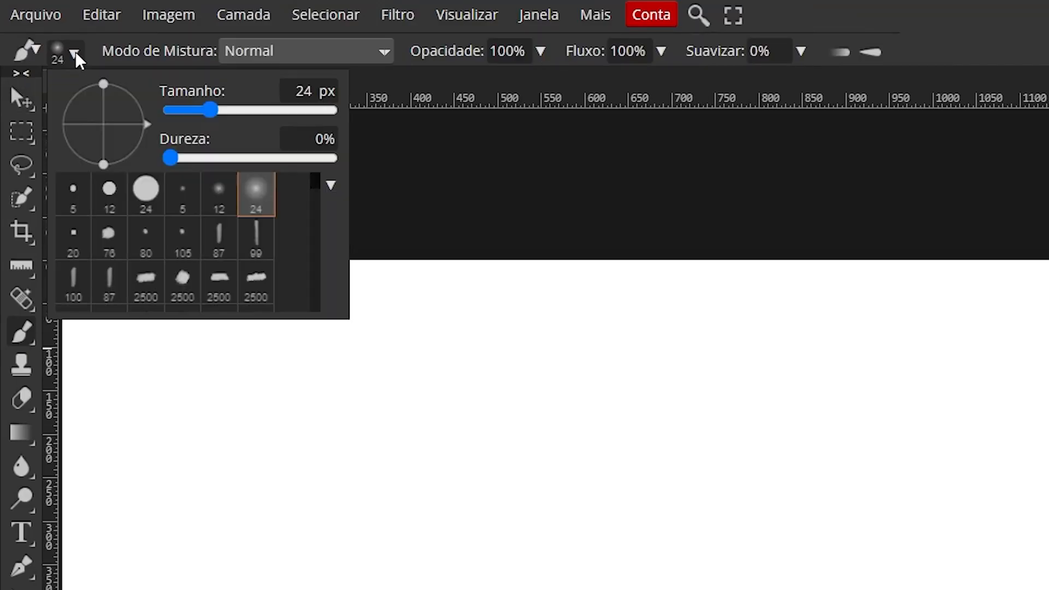
drag(211, 109, 248, 110)
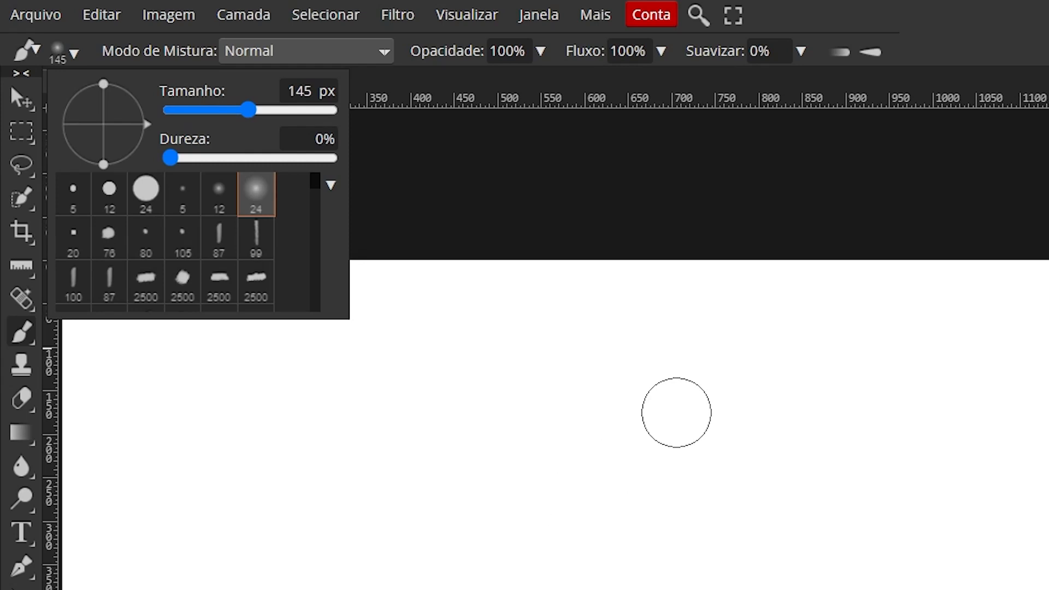
click(256, 279)
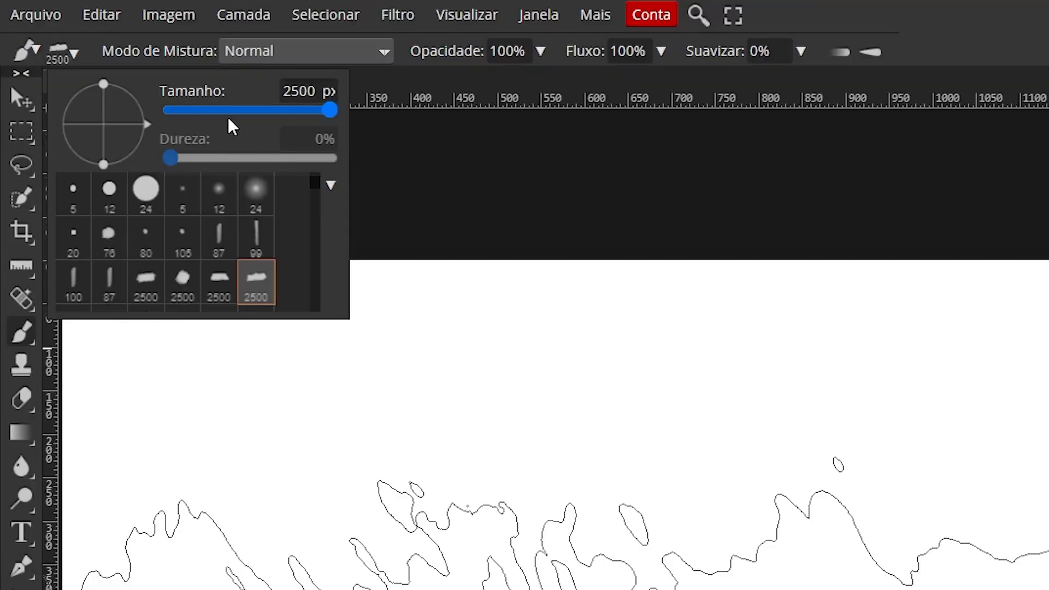
drag(229, 110, 274, 110)
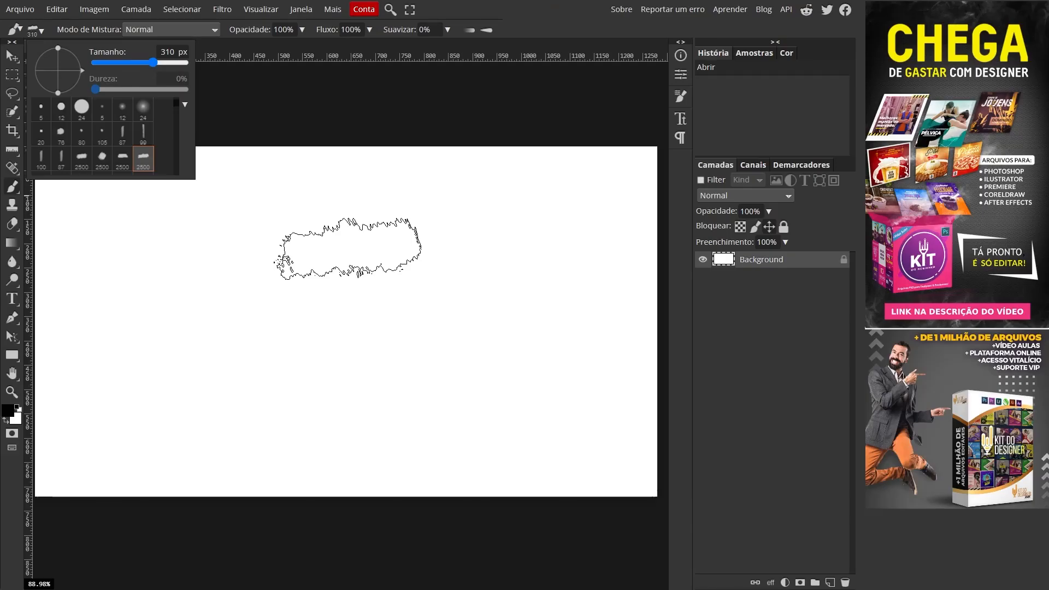
drag(348, 249, 404, 247)
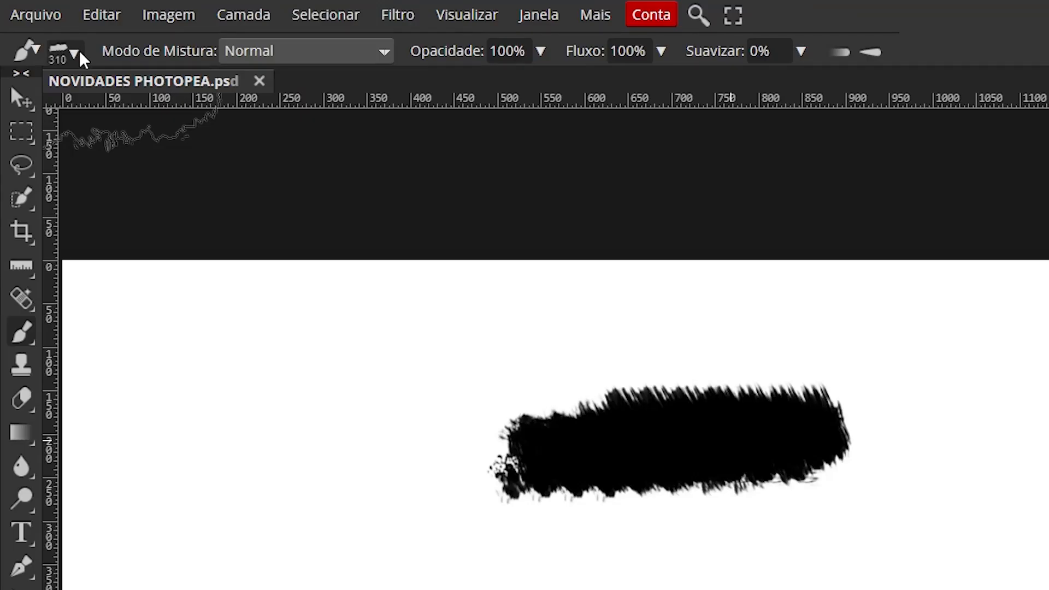
Flatten the brush tip to about half its height and paint a black patch on the canvas's left side
click(79, 51)
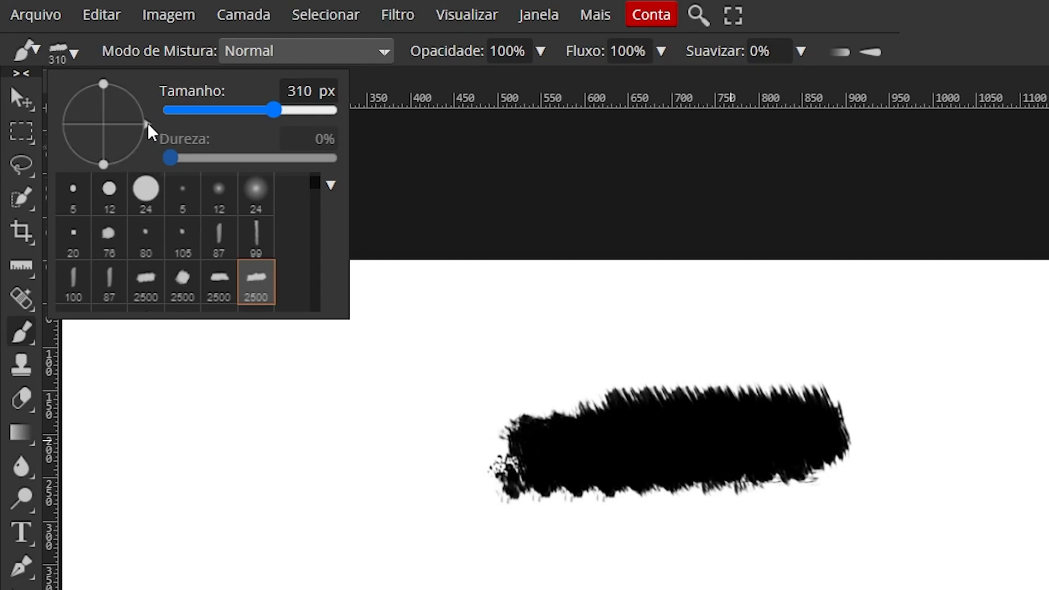
mouse_move(148, 129)
mouse_down()
mouse_move(134, 155)
mouse_move(99, 167)
mouse_move(101, 86)
mouse_move(104, 102)
mouse_up()
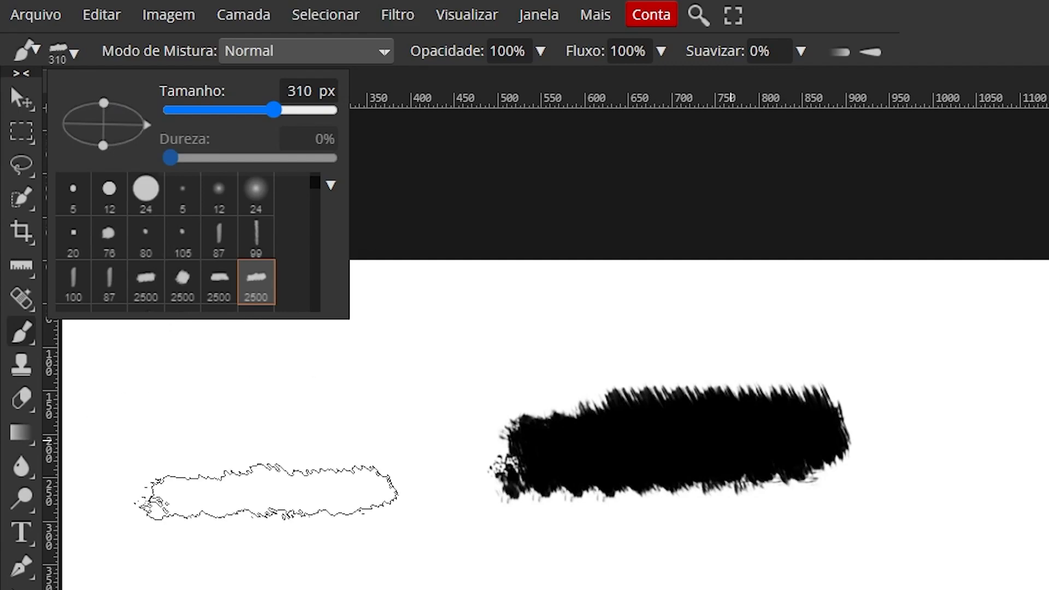
drag(317, 530, 317, 587)
Rotate the flattened brush tip to a steep, near-vertical angle and paint a large black area below the first stroke
click(62, 52)
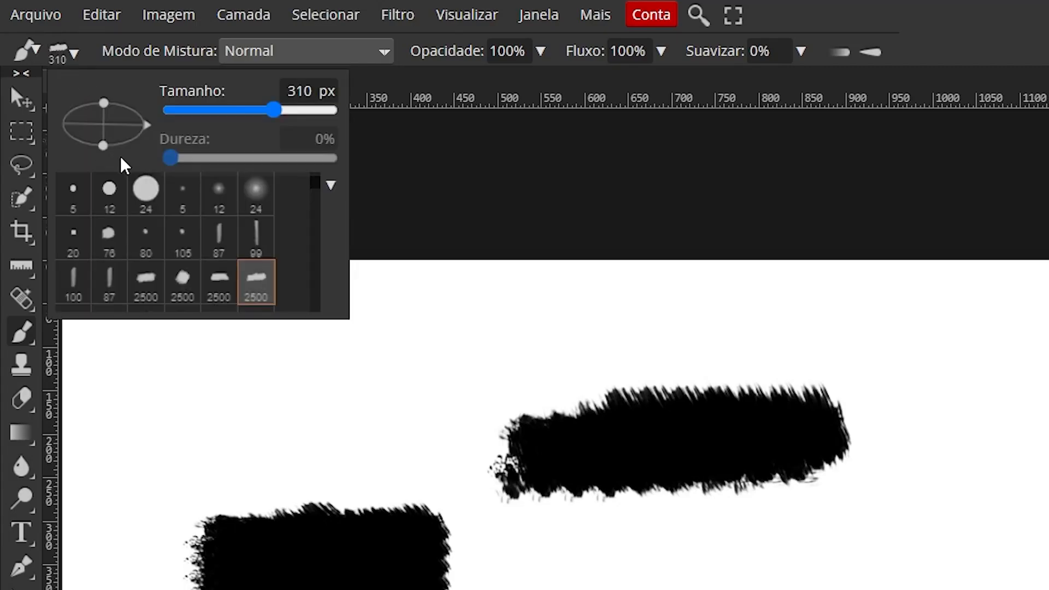
drag(146, 132, 117, 171)
mouse_move(298, 374)
mouse_down()
mouse_move(354, 373)
mouse_move(321, 391)
mouse_move(429, 372)
mouse_move(473, 392)
mouse_move(528, 382)
mouse_up()
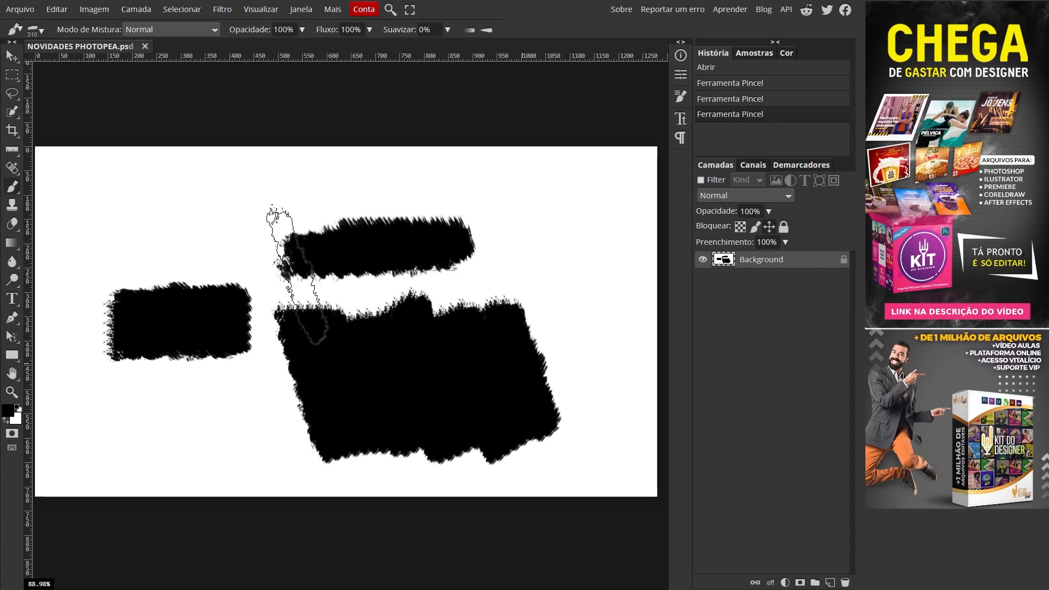
Undo all three brush strokes on the Background layer
key(ctrl+z)
key(ctrl+z)
key(ctrl+z)
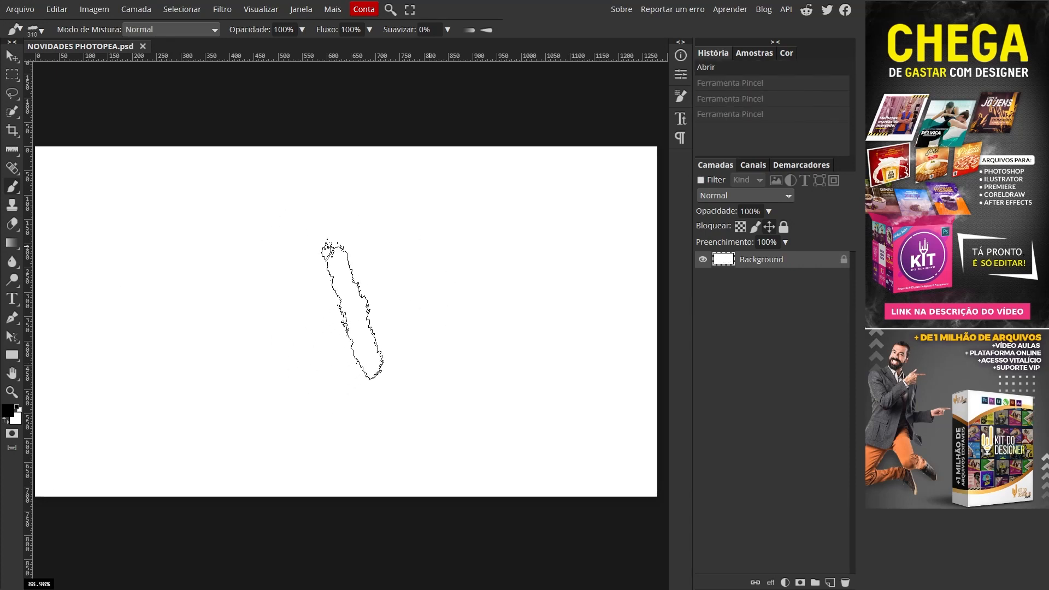
Set the brush size to 343 px, make the tip rounder and turn its angle back toward horizontal
right_click(328, 286)
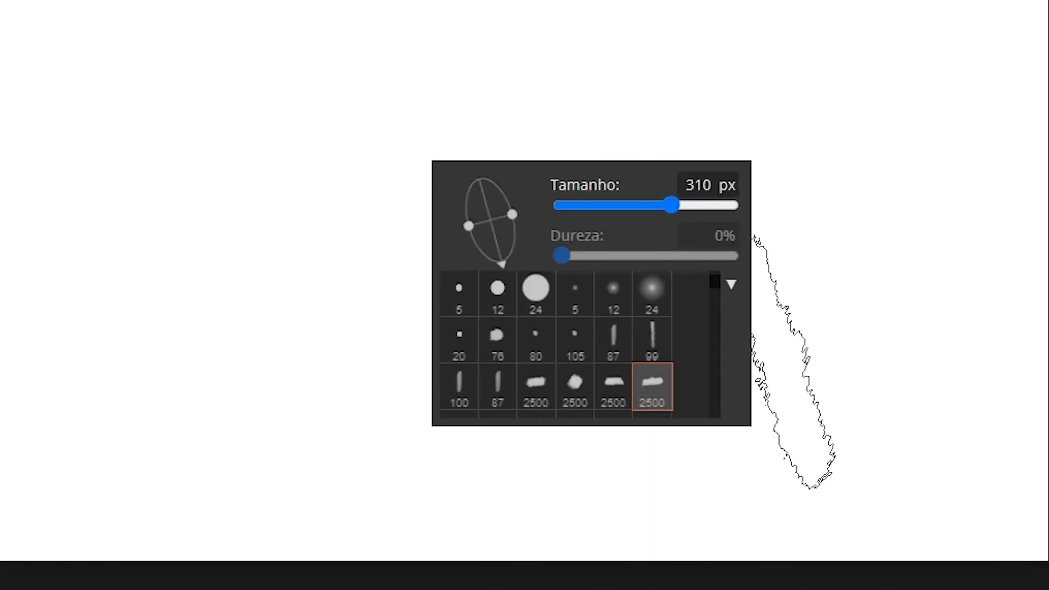
drag(669, 205, 676, 205)
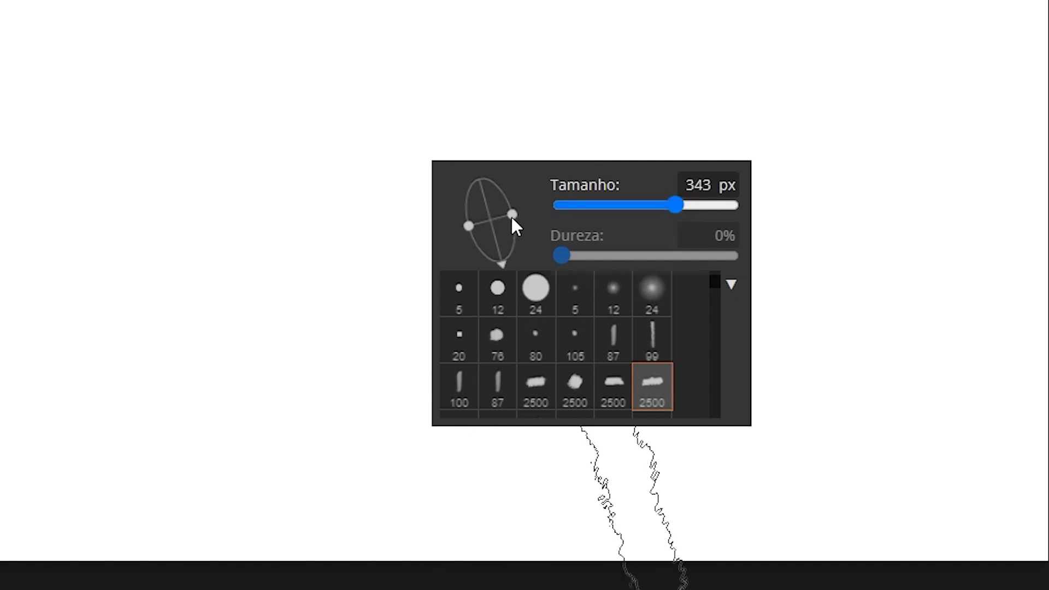
drag(511, 214, 550, 192)
drag(515, 267, 550, 218)
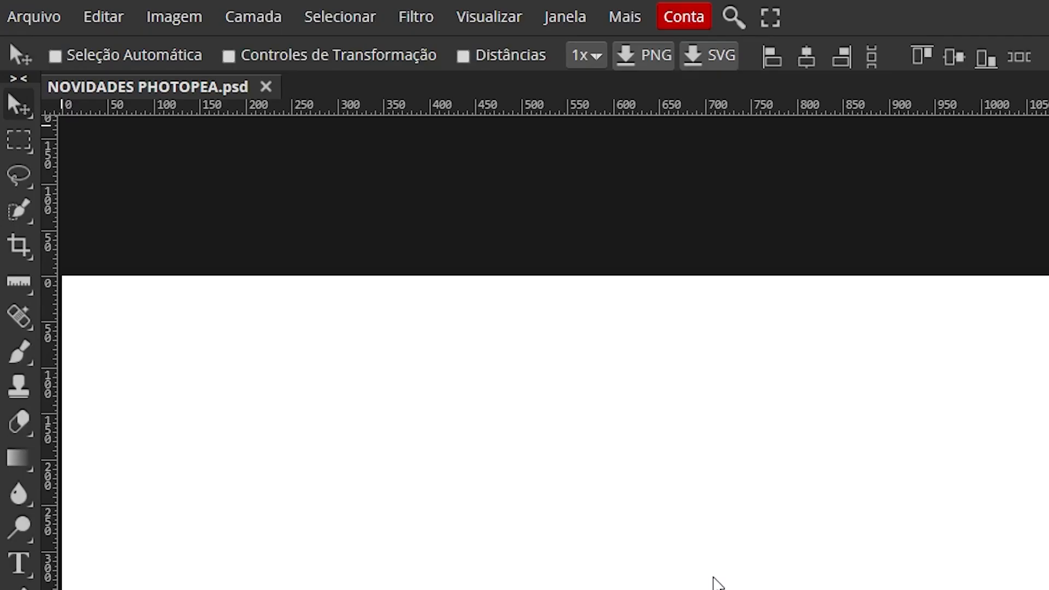
click(34, 16)
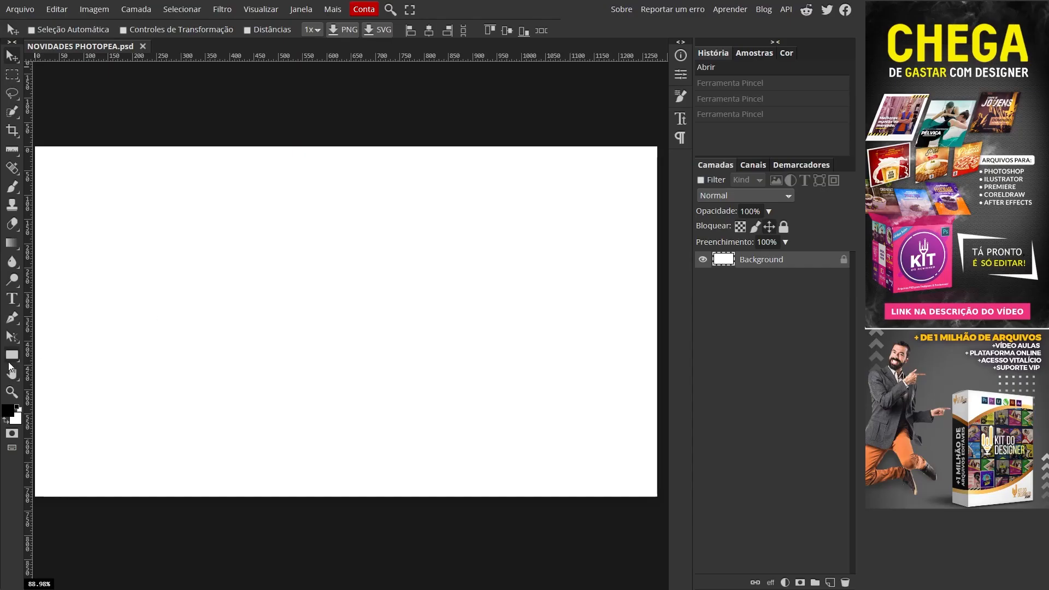
Draw a red rectangle shape in the upper-left area of the canvas
right_click(12, 361)
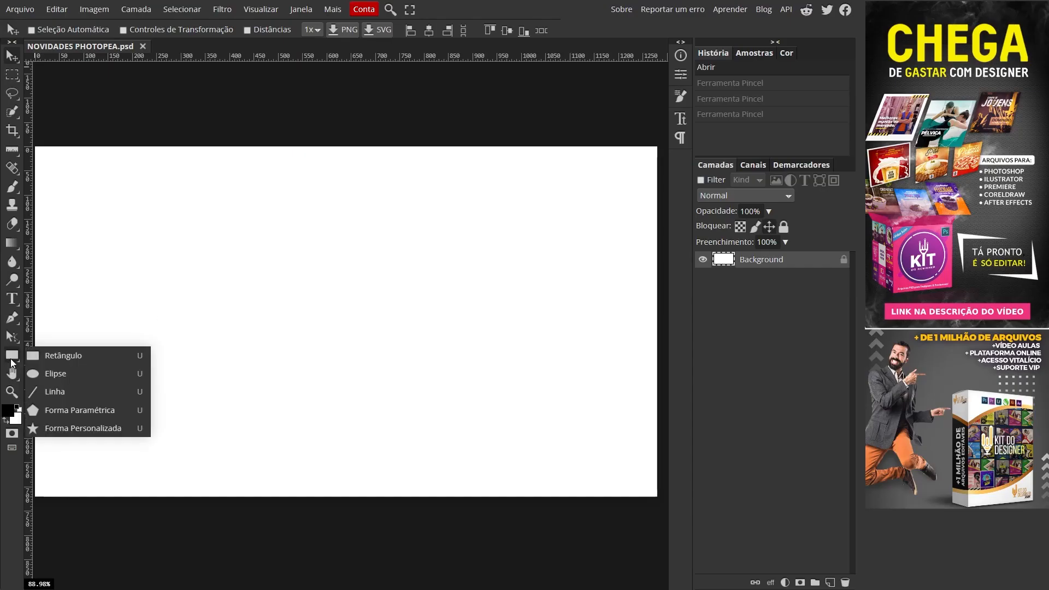
click(85, 360)
mouse_move(81, 191)
mouse_down()
mouse_move(106, 253)
mouse_move(179, 309)
mouse_up()
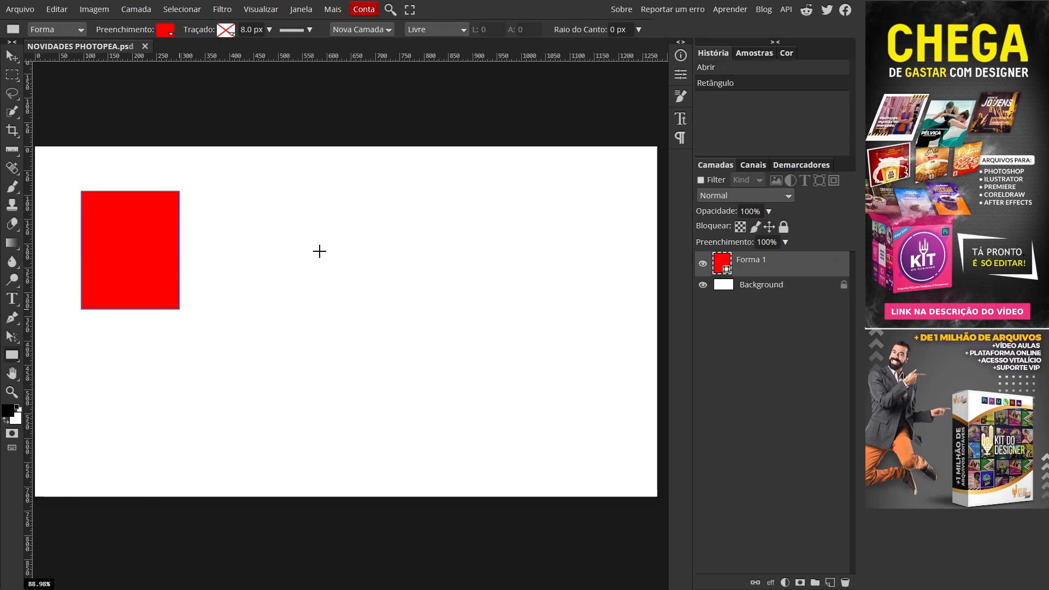
Set the shape fill to blue and draw a large near-circular ellipse in the middle of the canvas
right_click(12, 357)
click(65, 373)
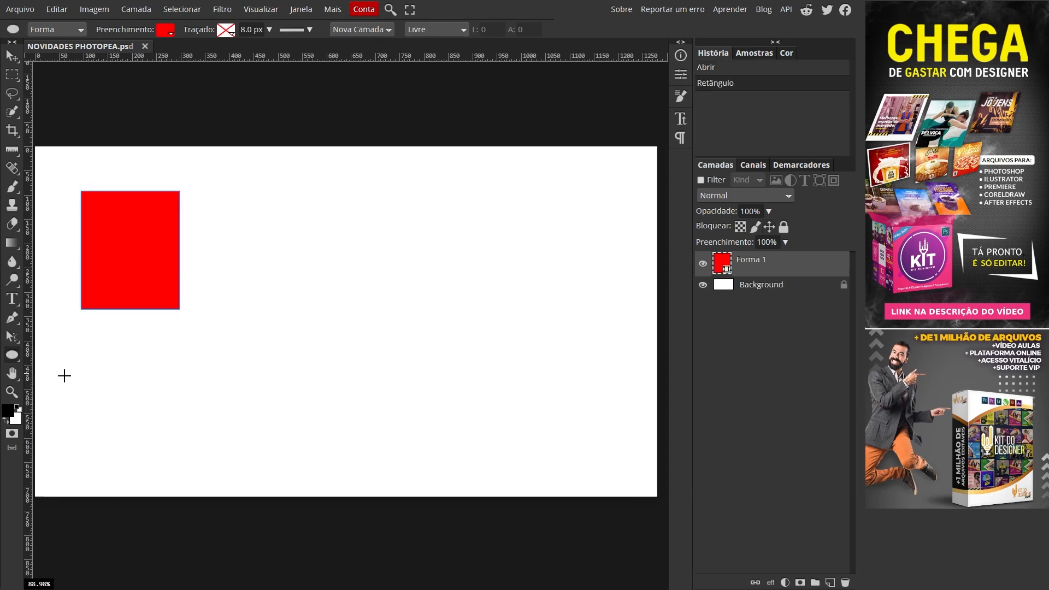
click(165, 30)
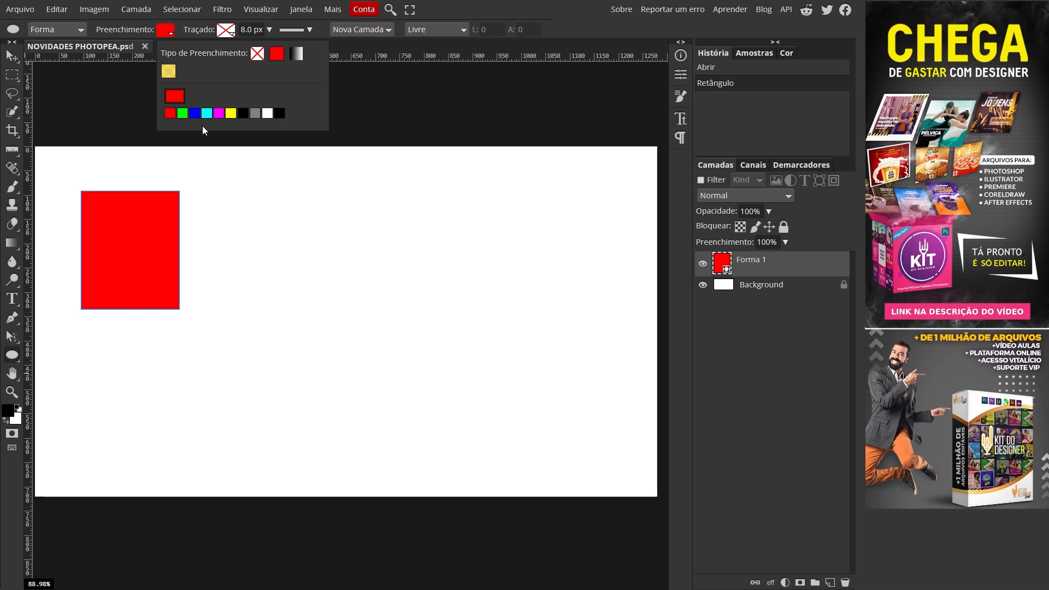
click(194, 113)
drag(232, 246, 408, 425)
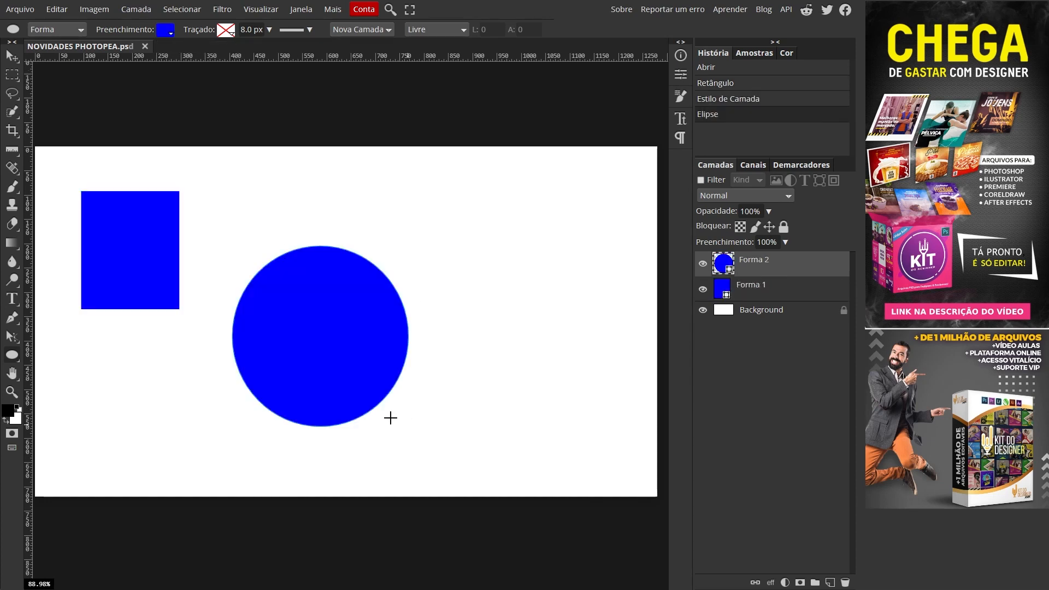
Change the fill of the rectangle layer Forma 1 to red (ff0000)
click(722, 289)
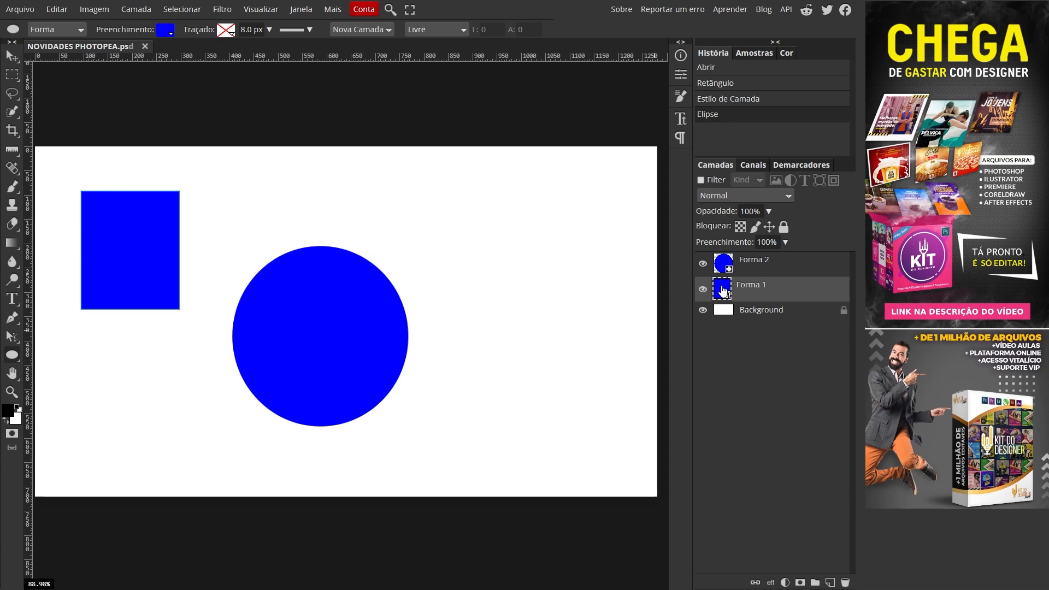
double_click(722, 289)
click(301, 244)
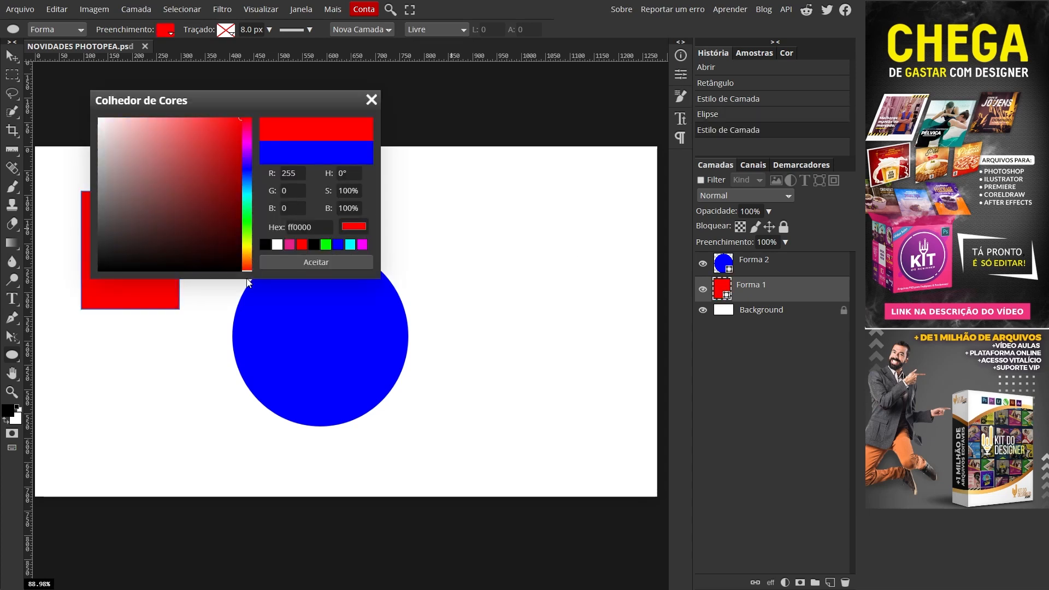
click(326, 261)
Draw a large red five-pointed star at the upper right of the canvas with the parametric shape's Estrela option
right_click(20, 358)
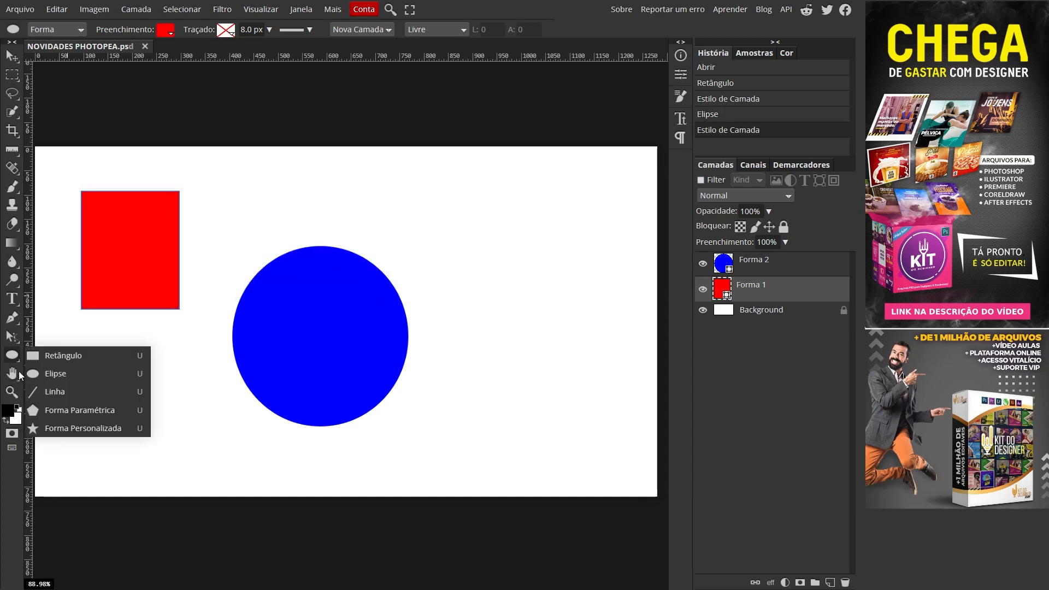
click(90, 411)
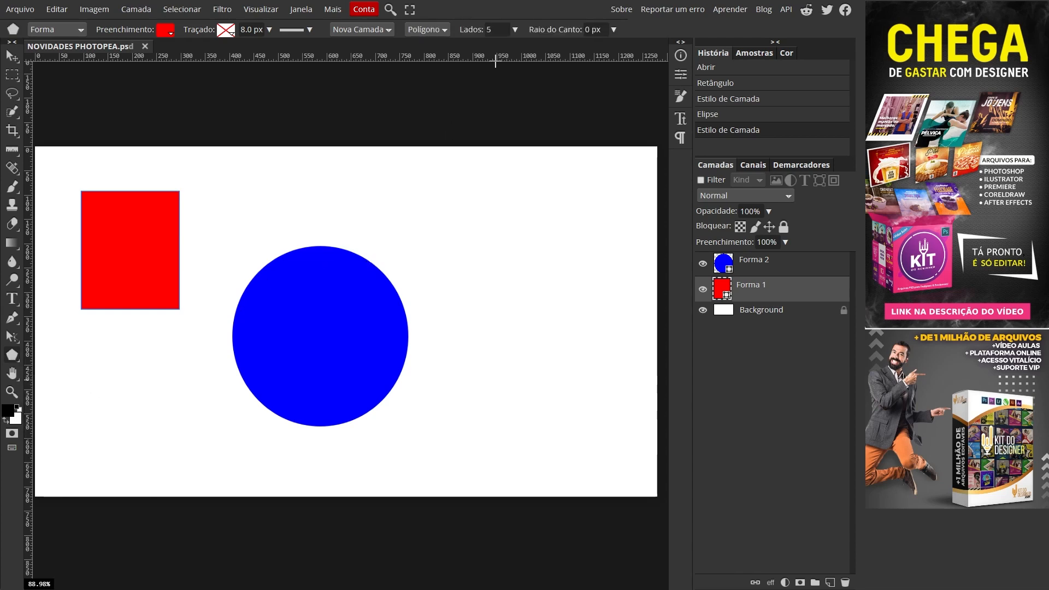
click(445, 30)
click(434, 54)
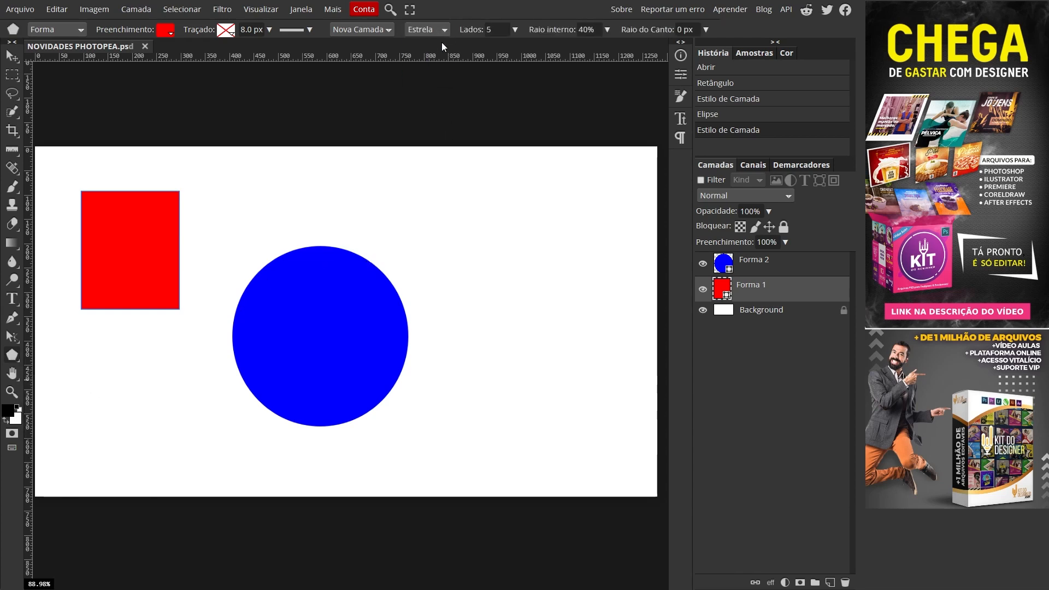
drag(469, 200, 545, 292)
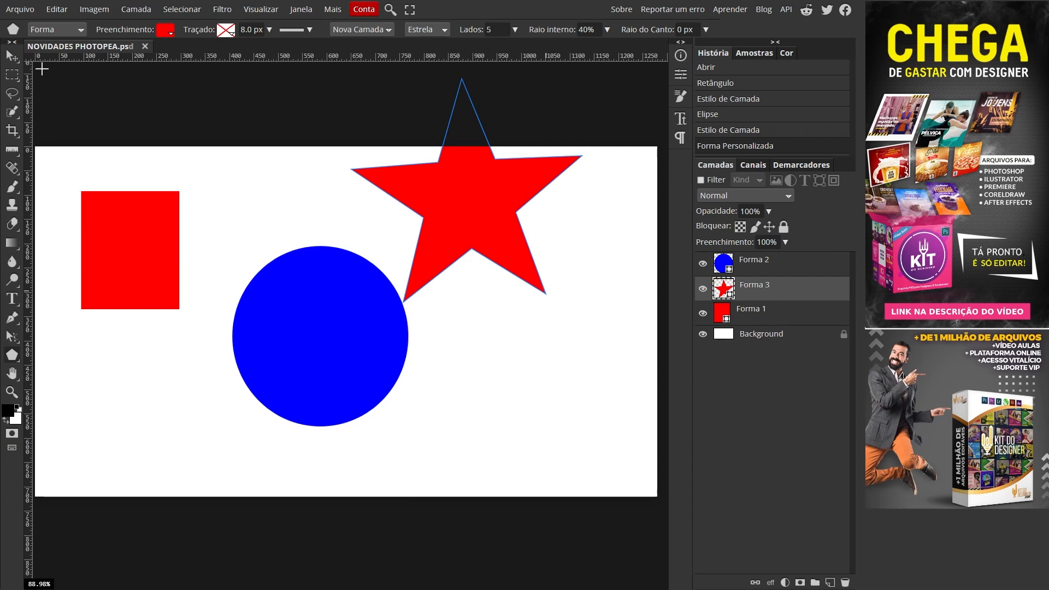
Move the star fully onto the canvas, to the right of the circle, and change its fill to bright green
click(10, 56)
drag(493, 198, 561, 269)
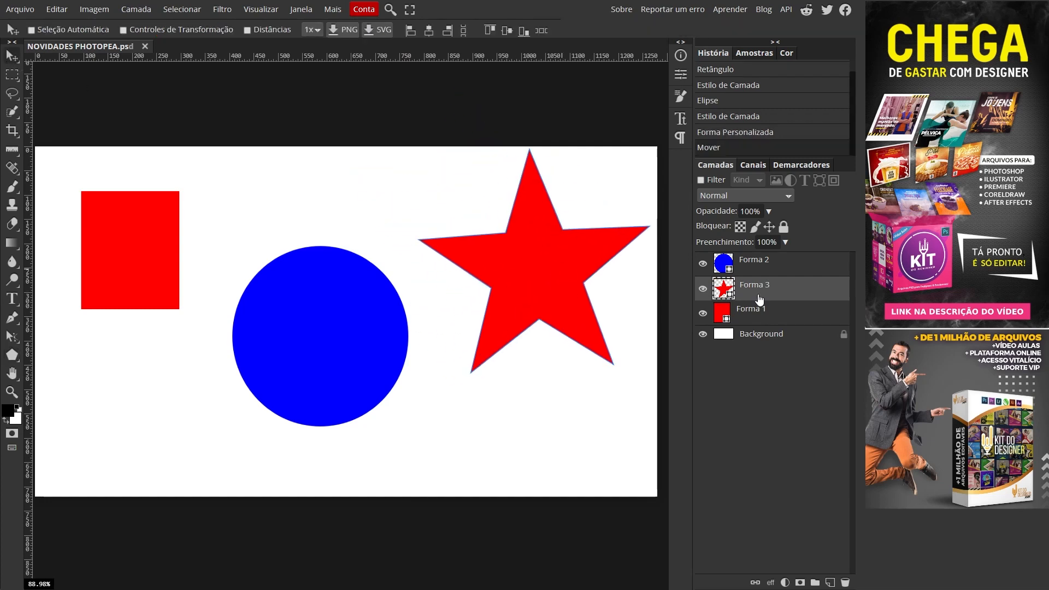
double_click(720, 294)
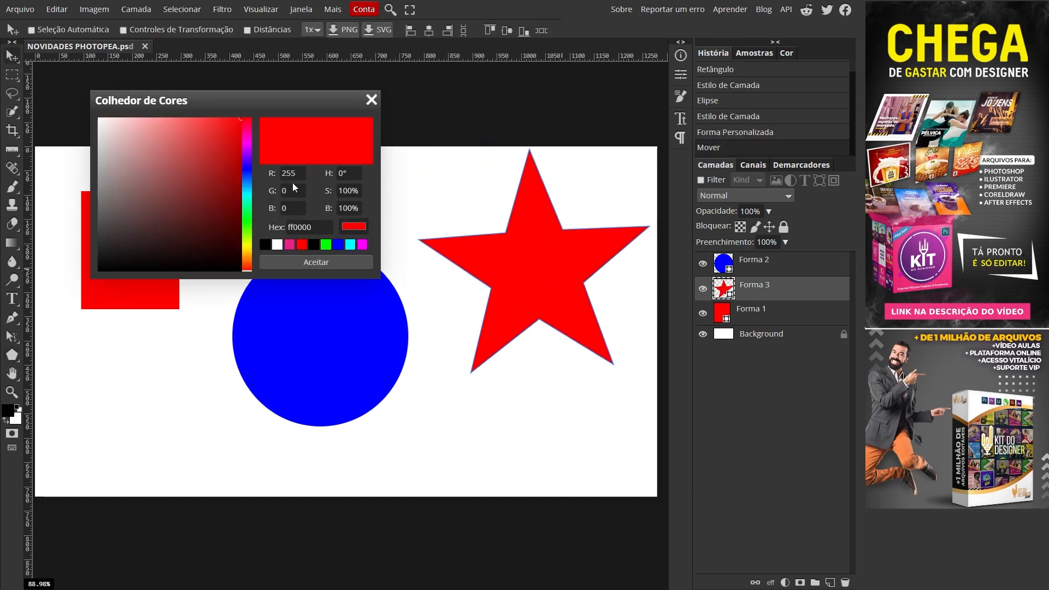
click(325, 245)
click(321, 261)
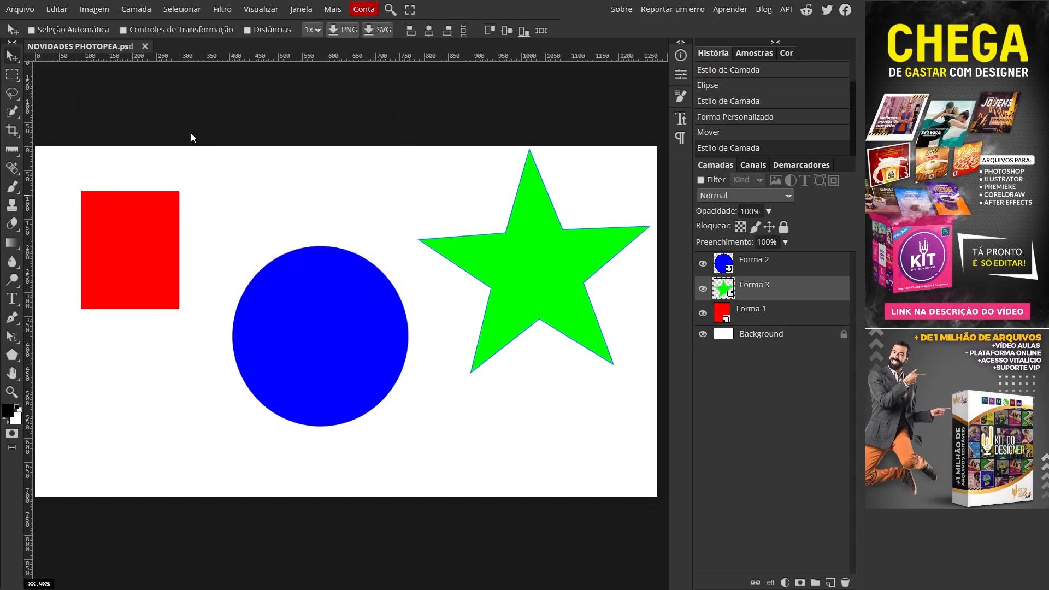
Save the project as NOVIDADES PHOTOPEA.psd in the PSD folder
click(20, 9)
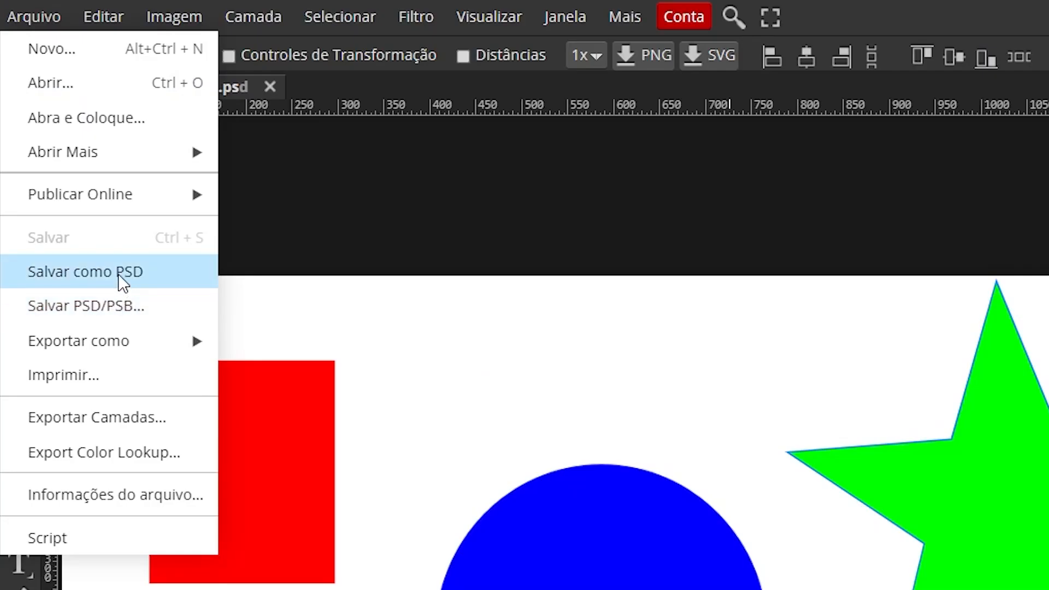
click(123, 282)
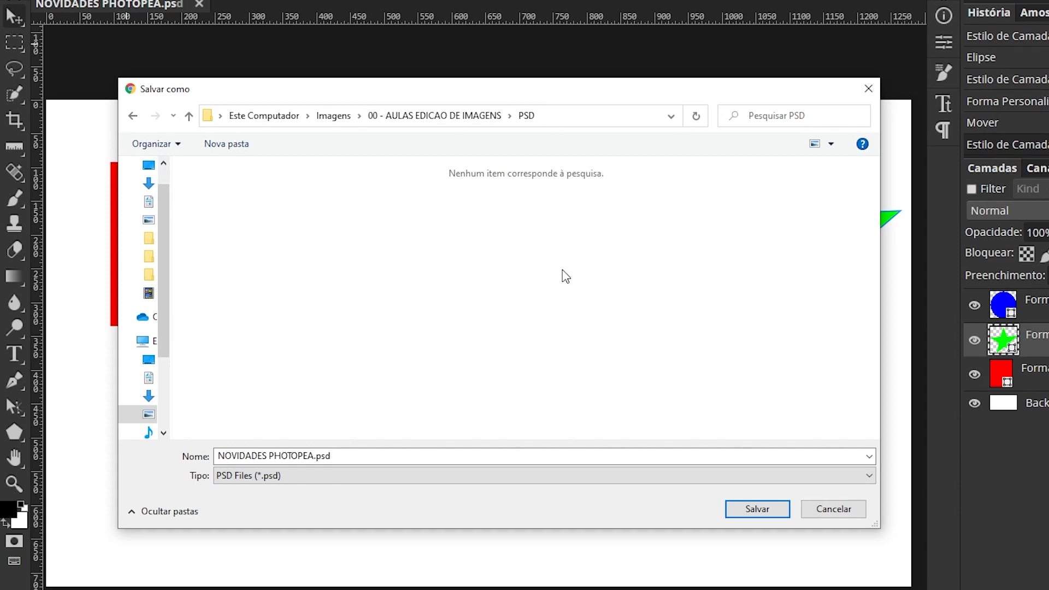
click(756, 509)
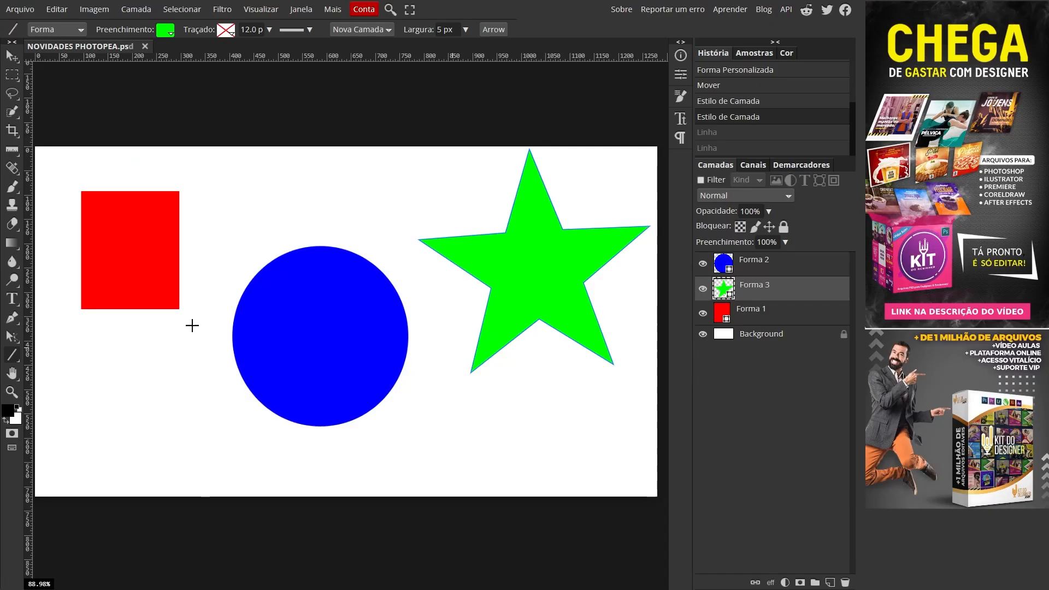
Draw two diagonal 5 px lines, one on each side of the blue circle, and recolor the second one magenta
drag(164, 395, 255, 170)
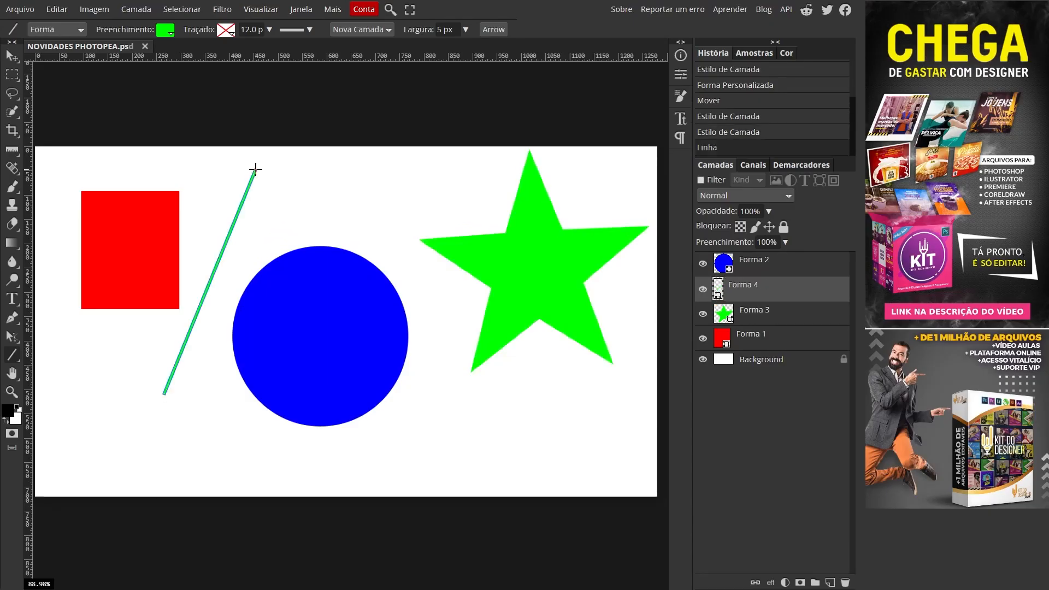
drag(385, 451, 443, 271)
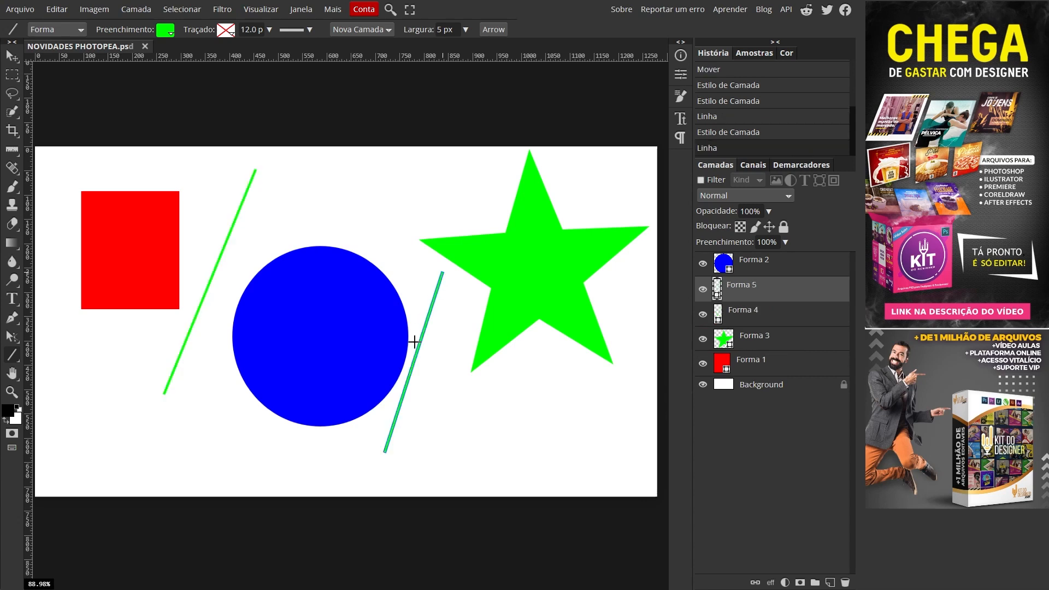
click(165, 32)
click(218, 113)
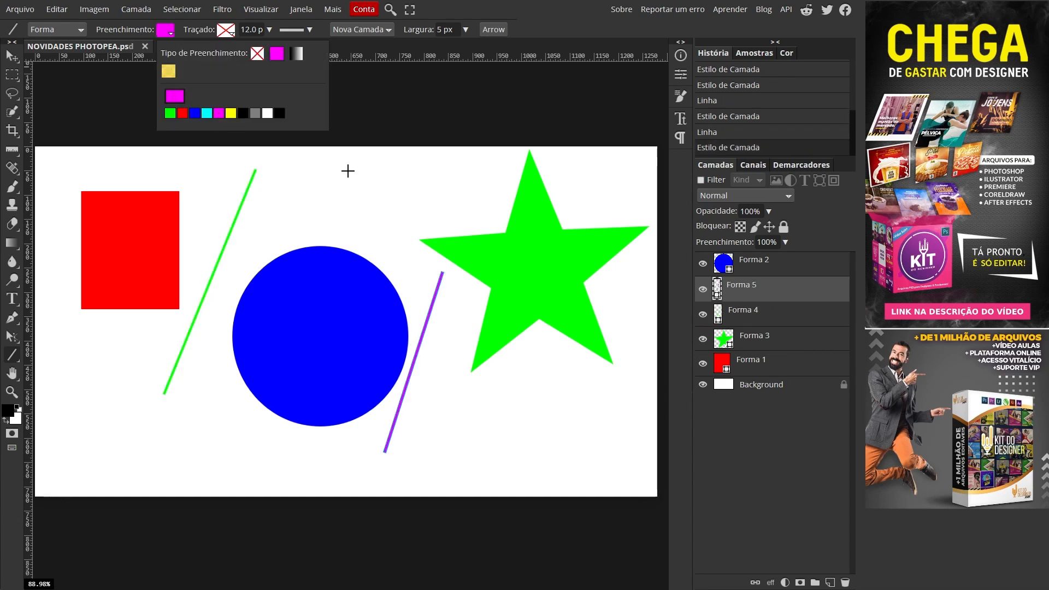
click(343, 229)
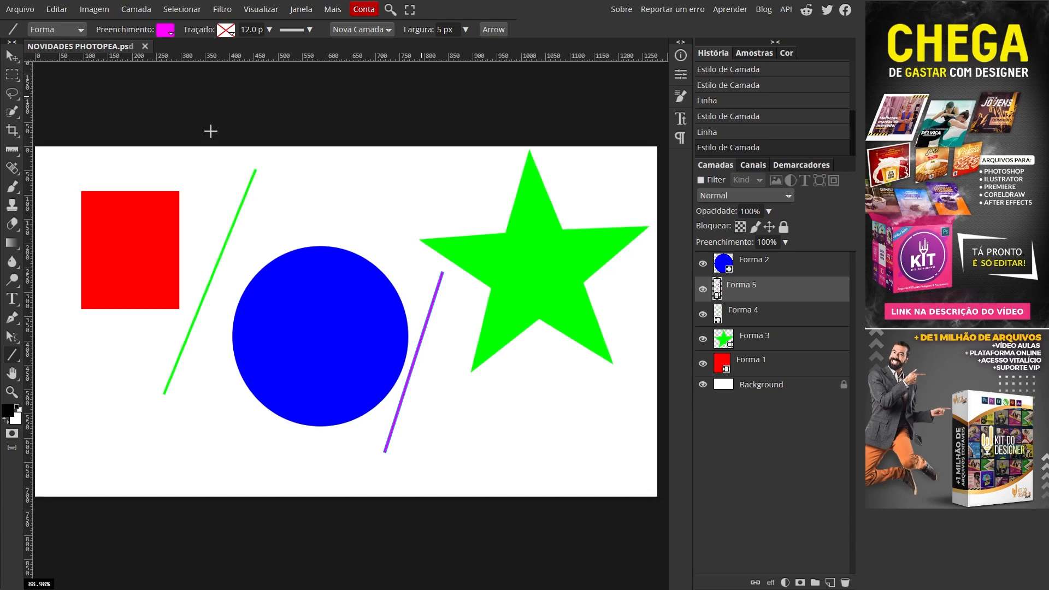
Save the current changes to the existing document
click(21, 11)
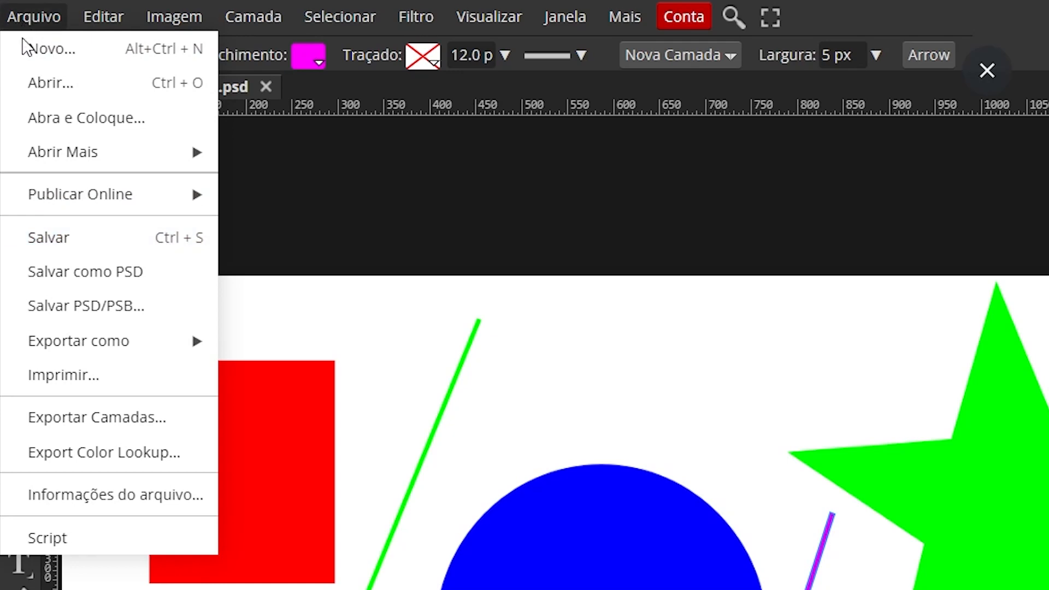
click(176, 237)
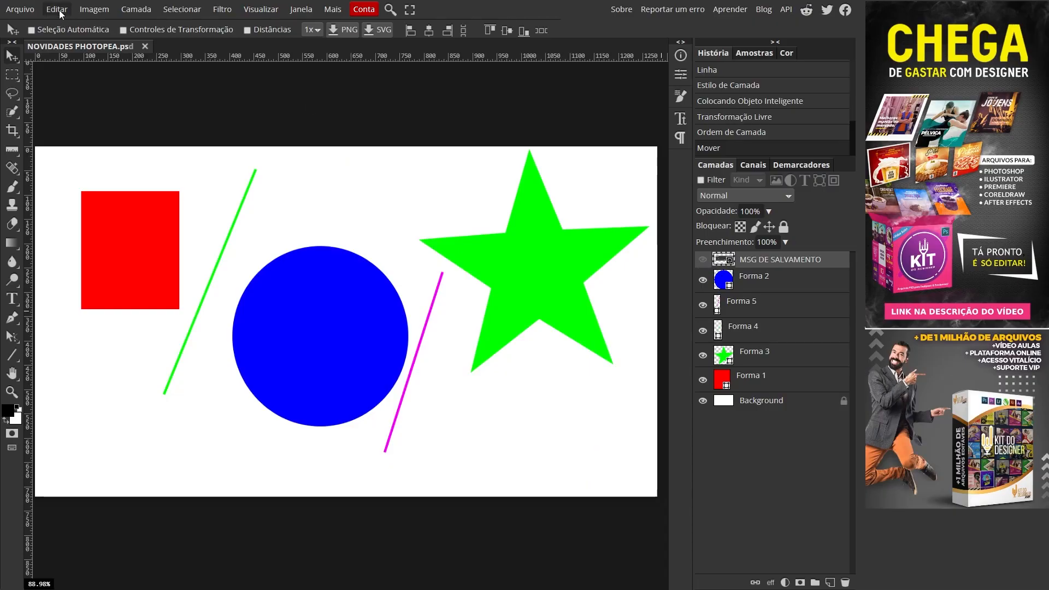
Review the "Remind me to save" option in the preferences and close the dialog
click(57, 9)
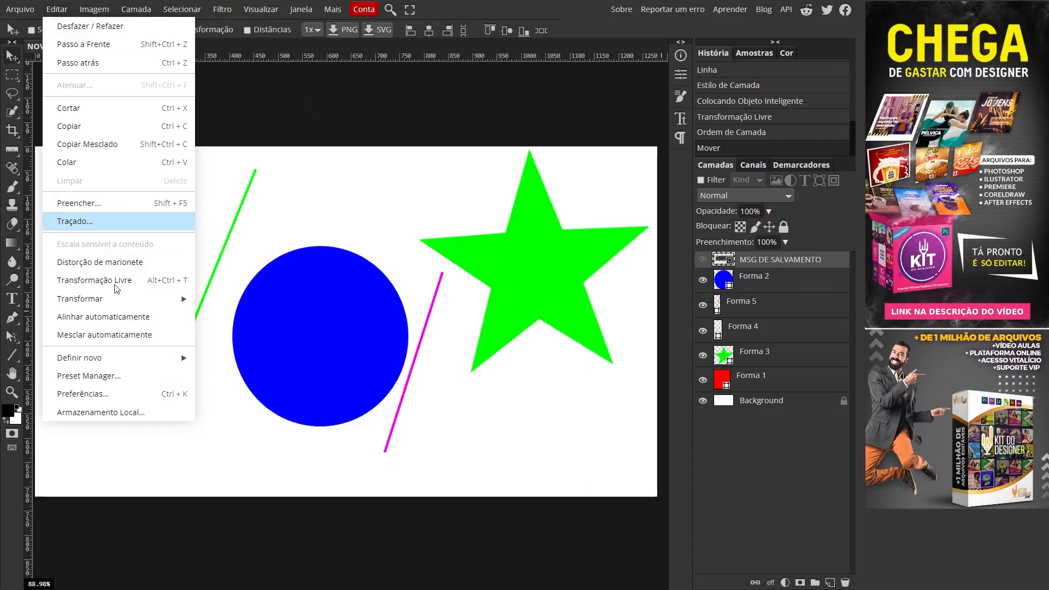
click(82, 393)
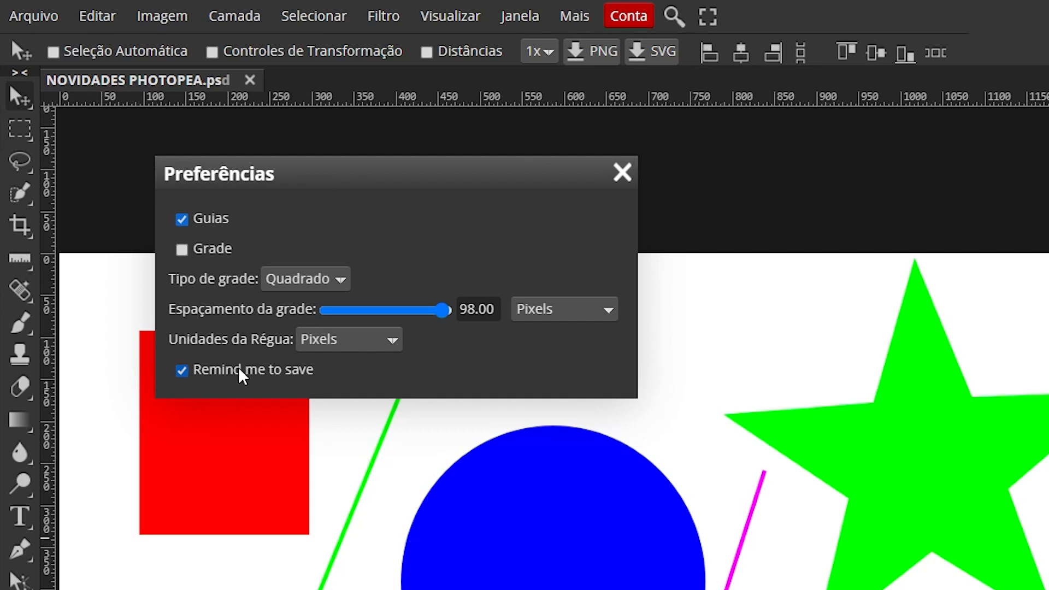
click(621, 172)
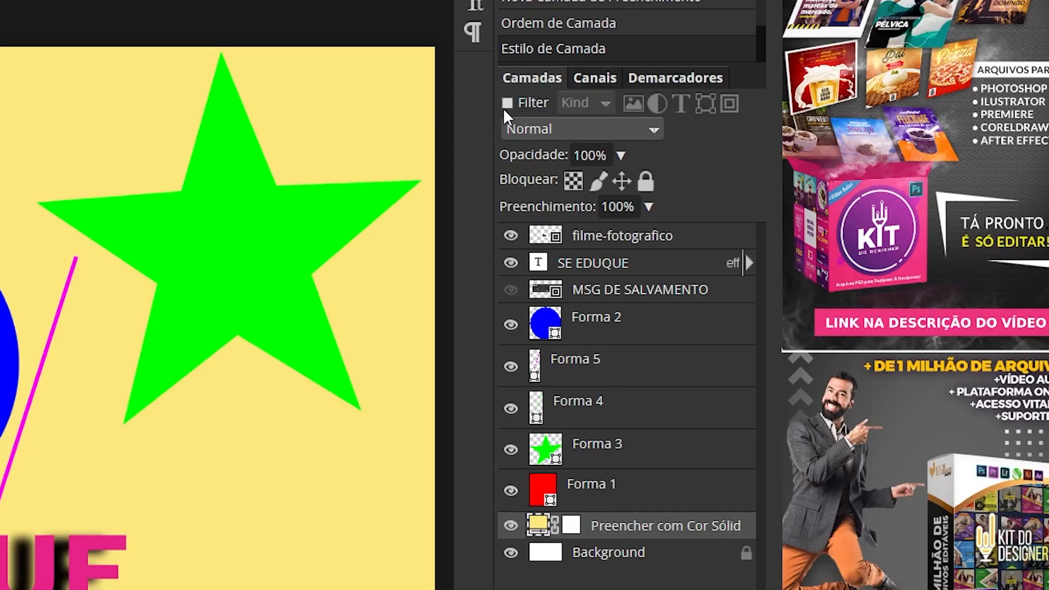
Turn on filtering for the layer list
click(507, 104)
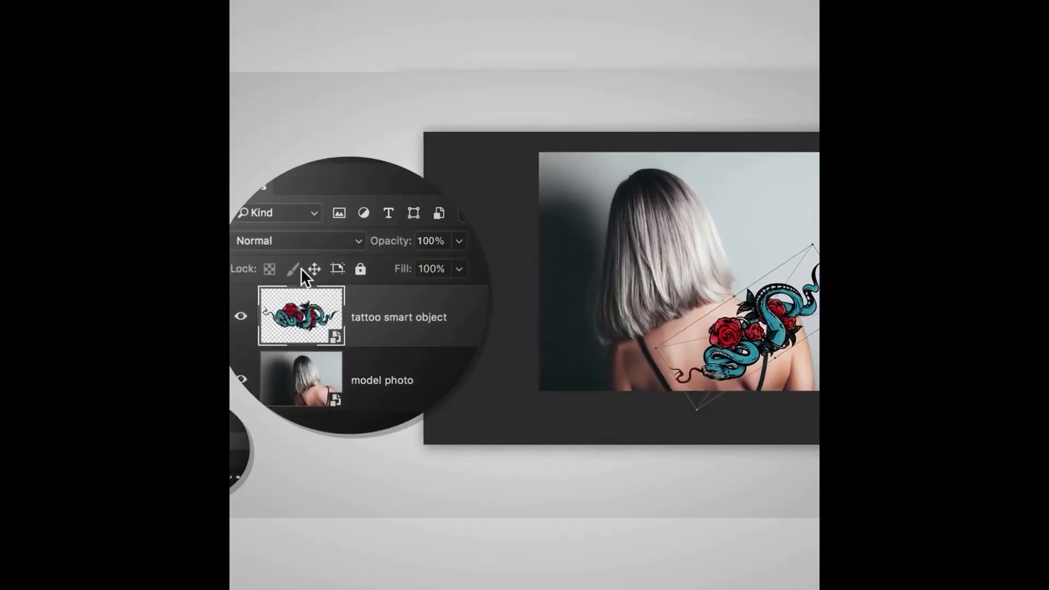
click(328, 241)
click(301, 298)
click(459, 240)
drag(466, 264, 441, 264)
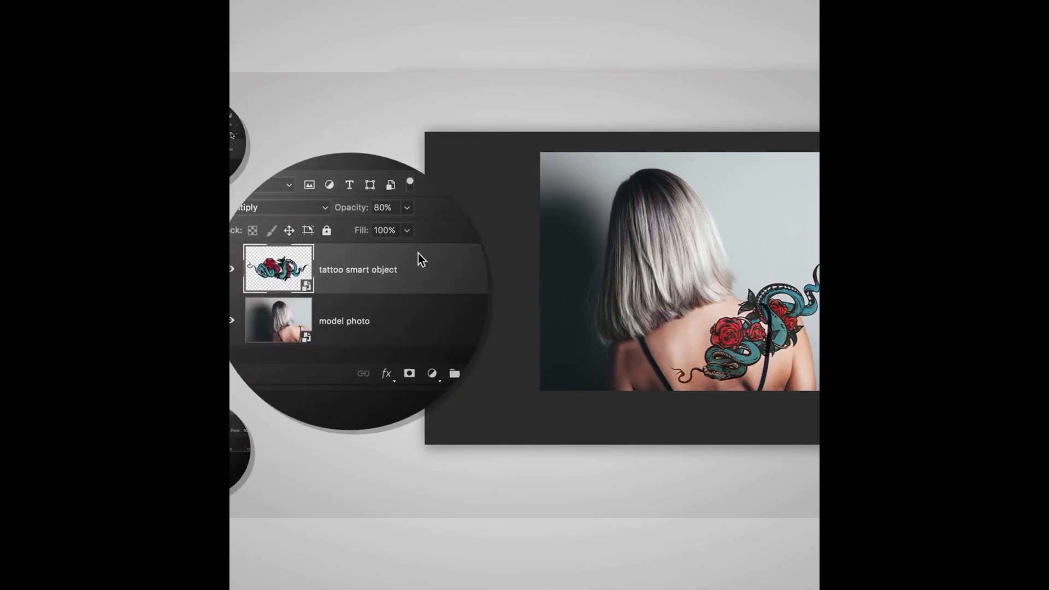
click(411, 373)
mouse_move(709, 220)
mouse_down()
mouse_move(753, 222)
mouse_move(817, 249)
mouse_up()
drag(726, 271, 739, 337)
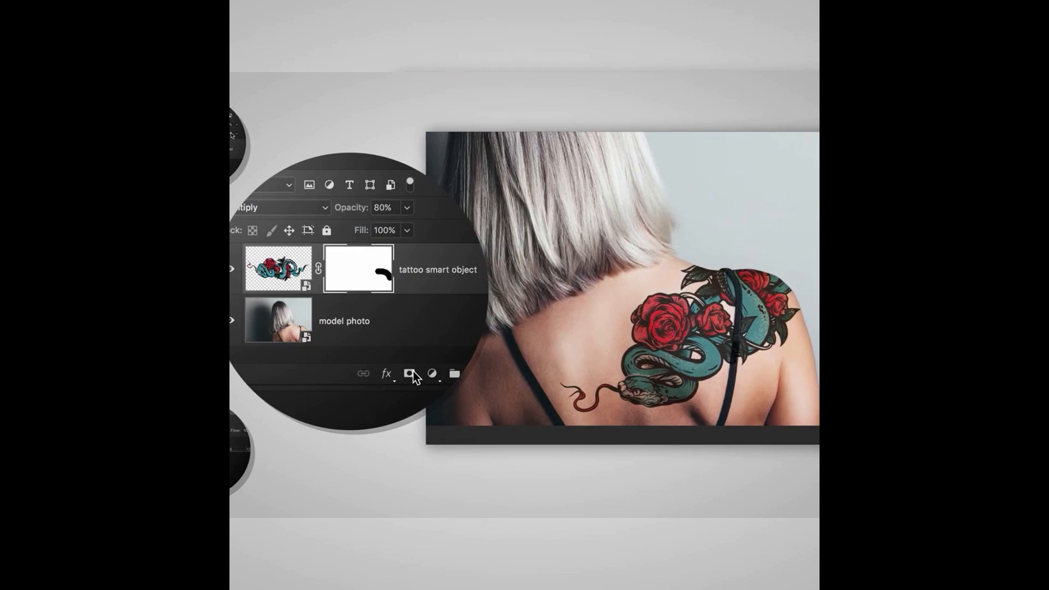
click(372, 244)
drag(367, 268, 277, 269)
mouse_move(697, 289)
mouse_down()
mouse_move(712, 311)
mouse_move(704, 371)
mouse_up()
click(354, 294)
click(304, 293)
key(v)
click(326, 207)
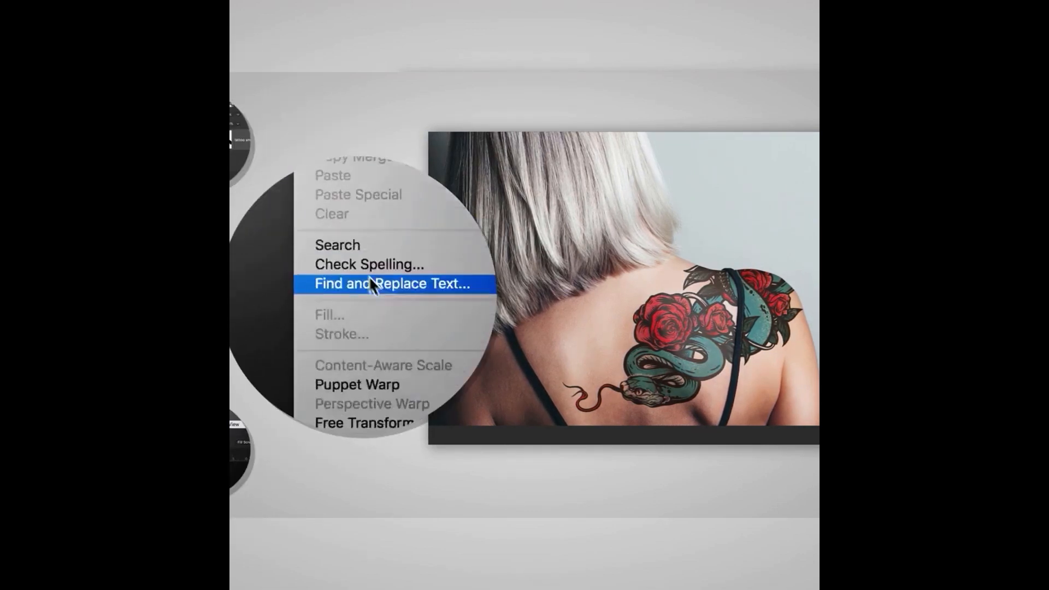
mouse_move(412, 314)
click(380, 317)
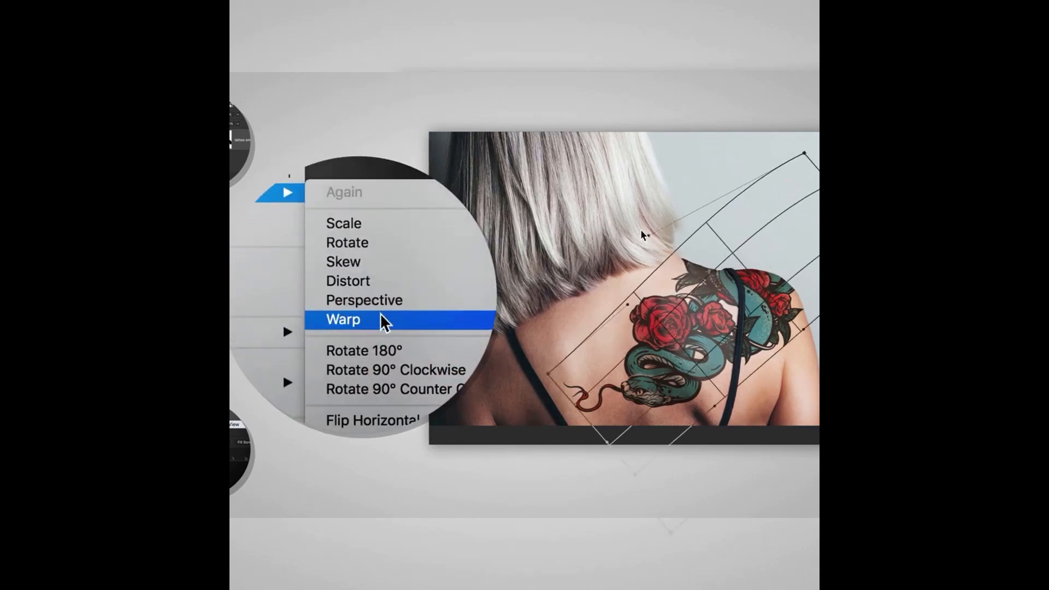
drag(627, 304, 659, 294)
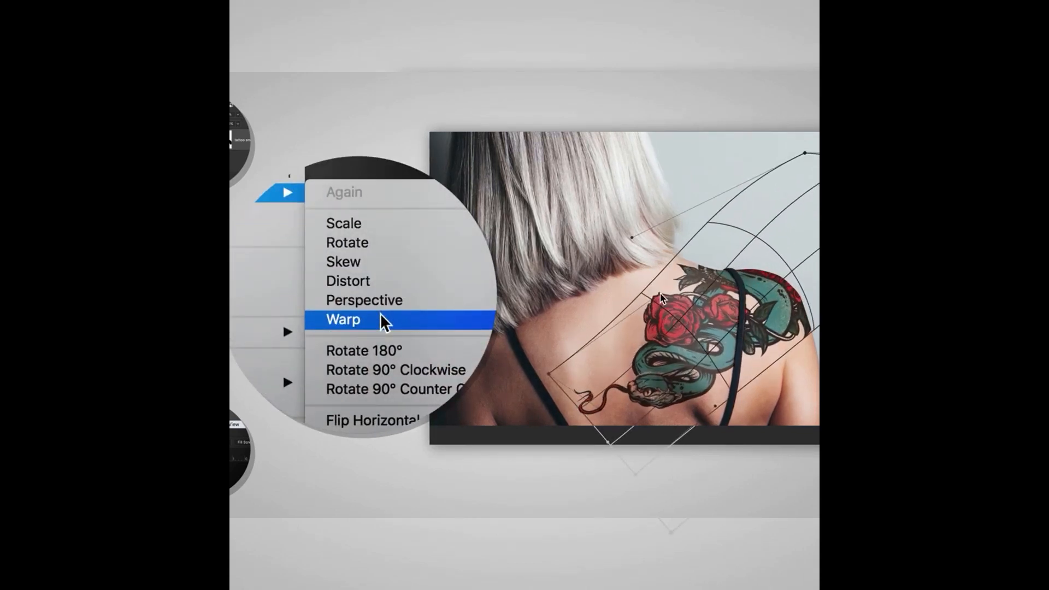
click(363, 201)
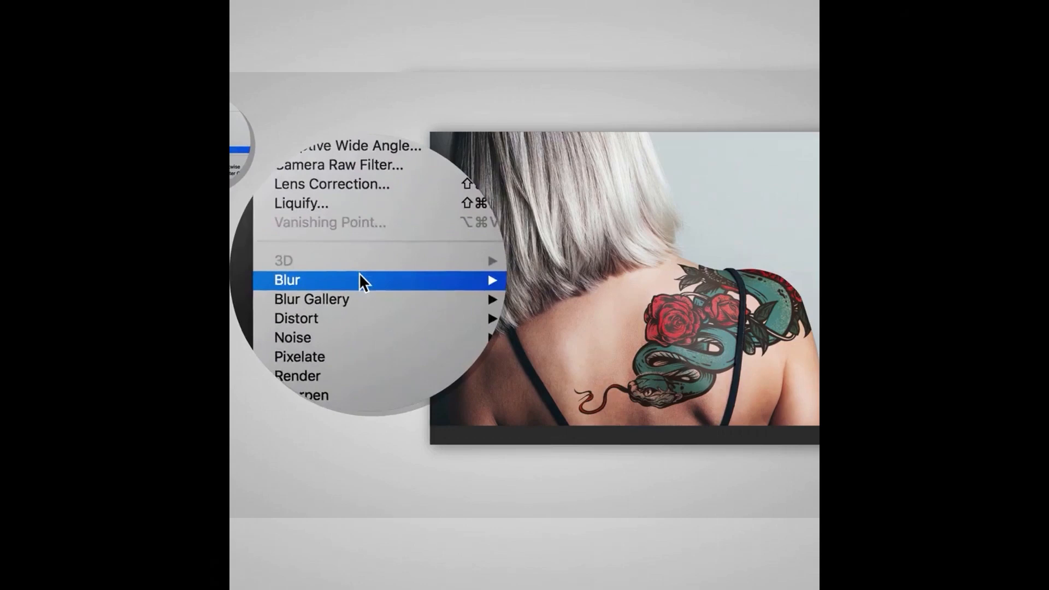
mouse_move(360, 277)
click(414, 303)
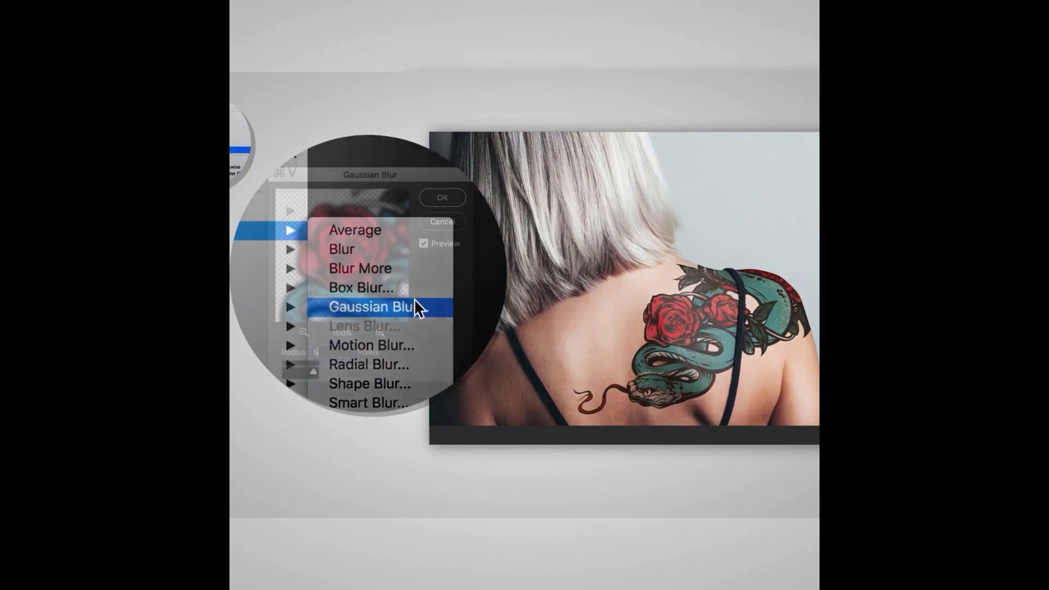
drag(312, 371, 284, 370)
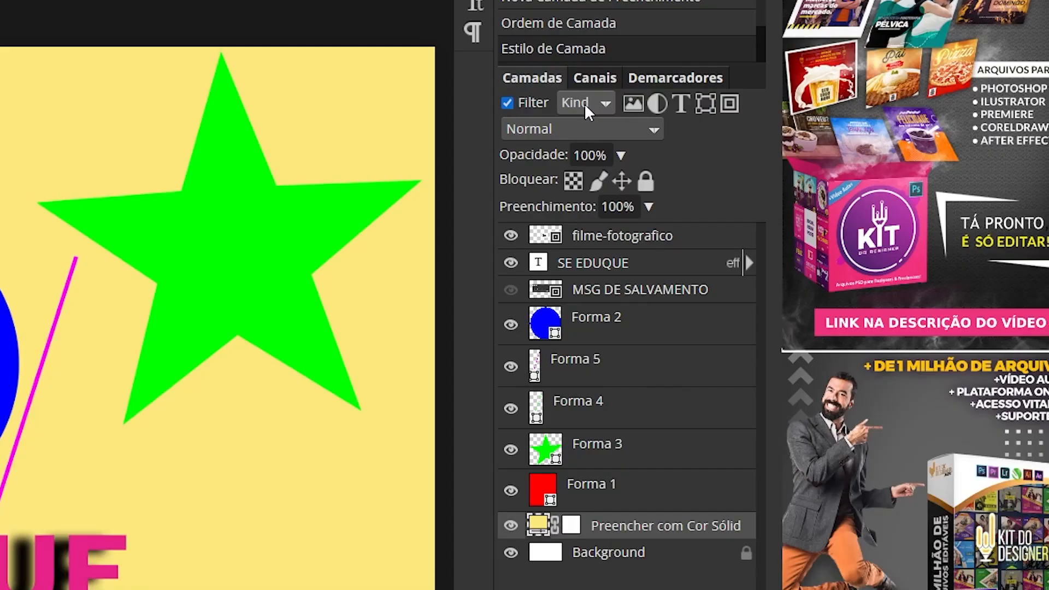
Switch the layer filter from kind to name and filter the layers by "FOR"
click(590, 105)
click(597, 141)
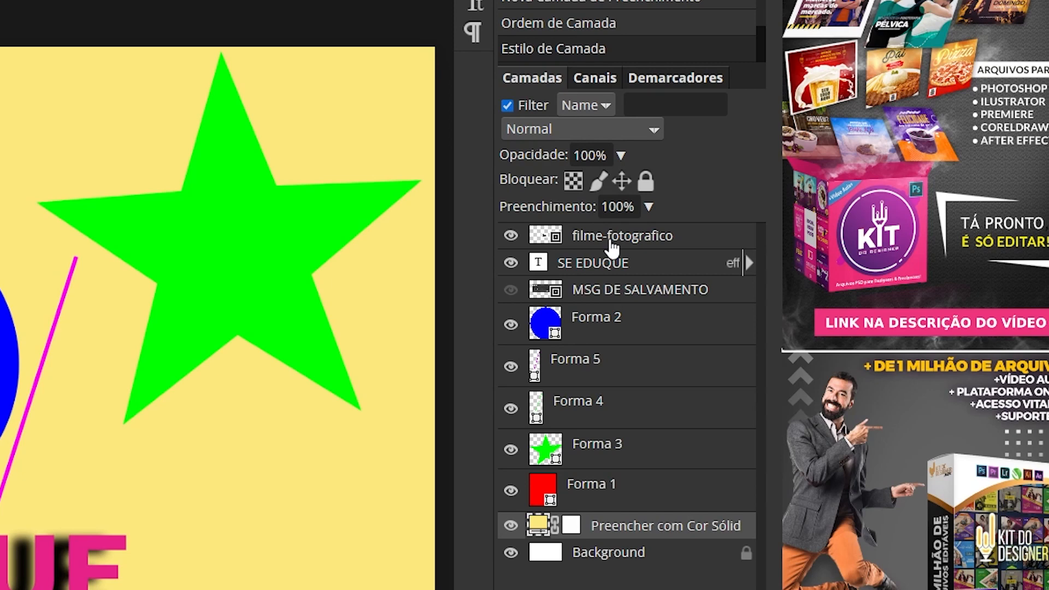
click(659, 105)
text(FOR)
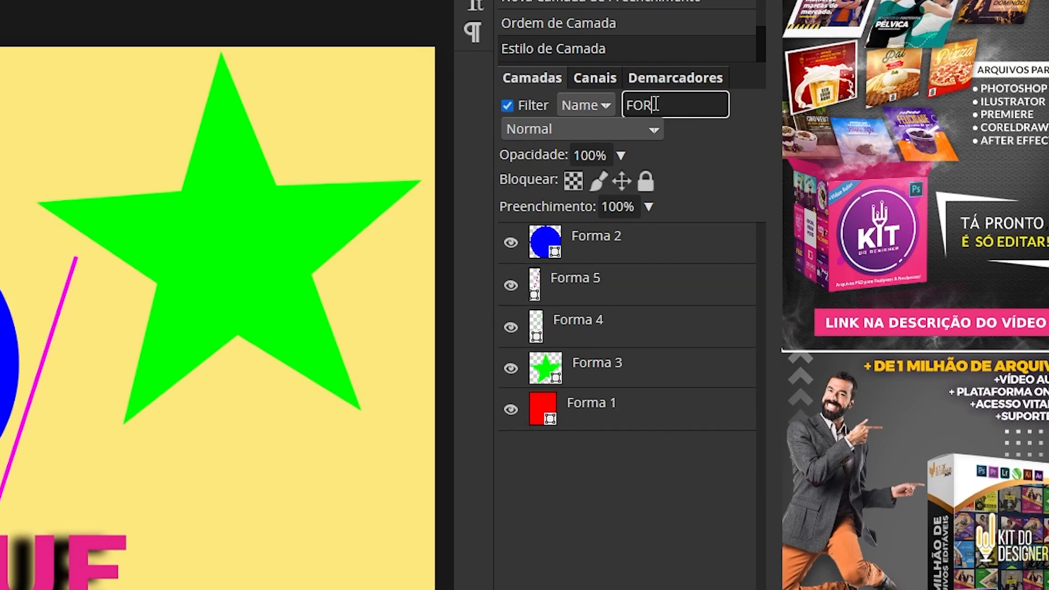
Try shortening the layer name filter to "F", and restore it to "FOR"
drag(652, 105, 638, 105)
key(BackSpace)
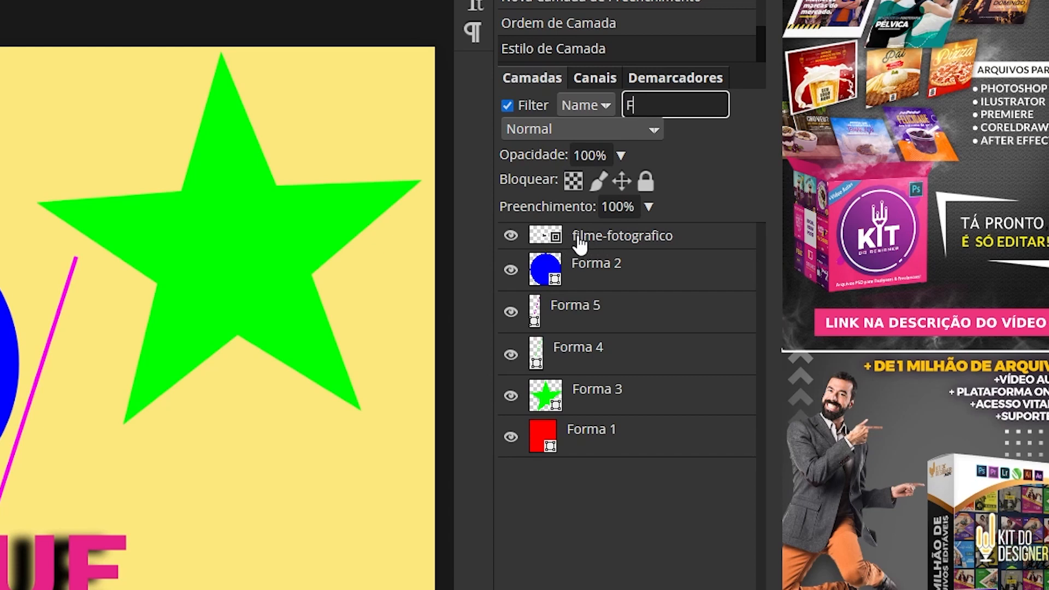
key(ctrl+z)
key(Right)
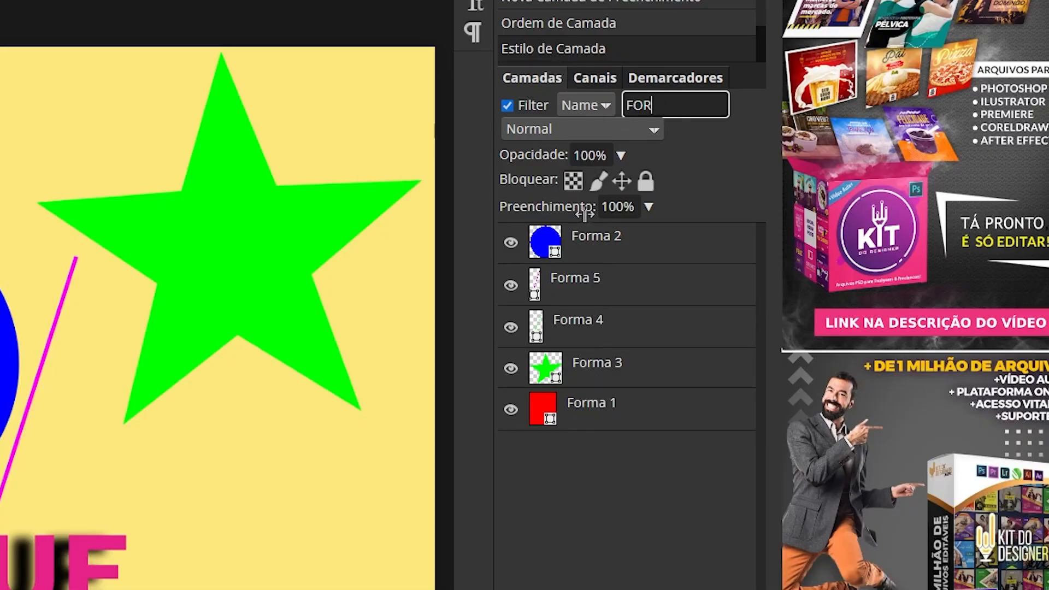
Clear the layer name filter text and switch the layer filter back to Kind
key(ctrl+a)
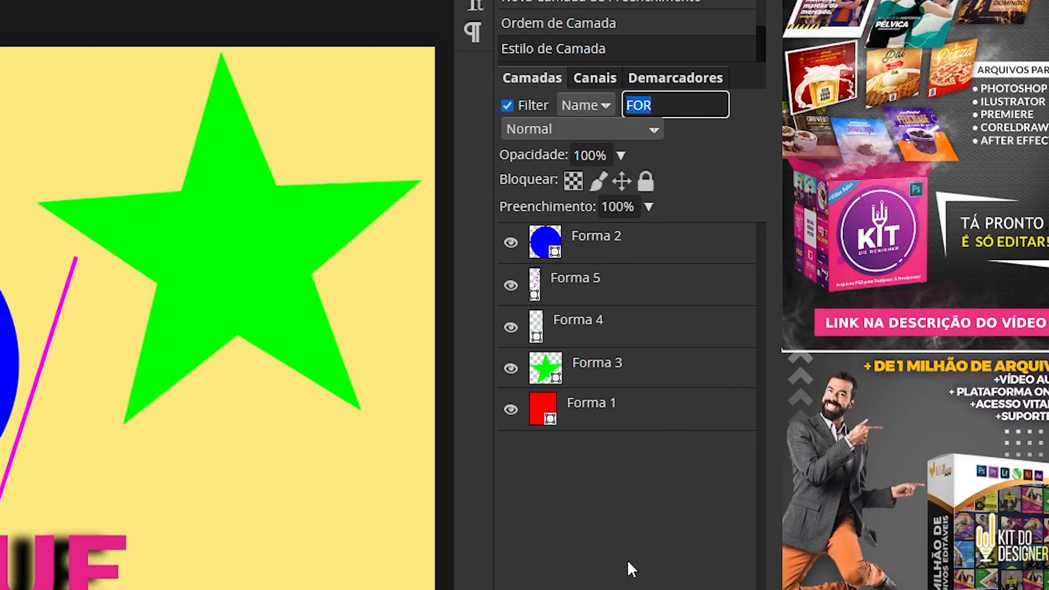
key(BackSpace)
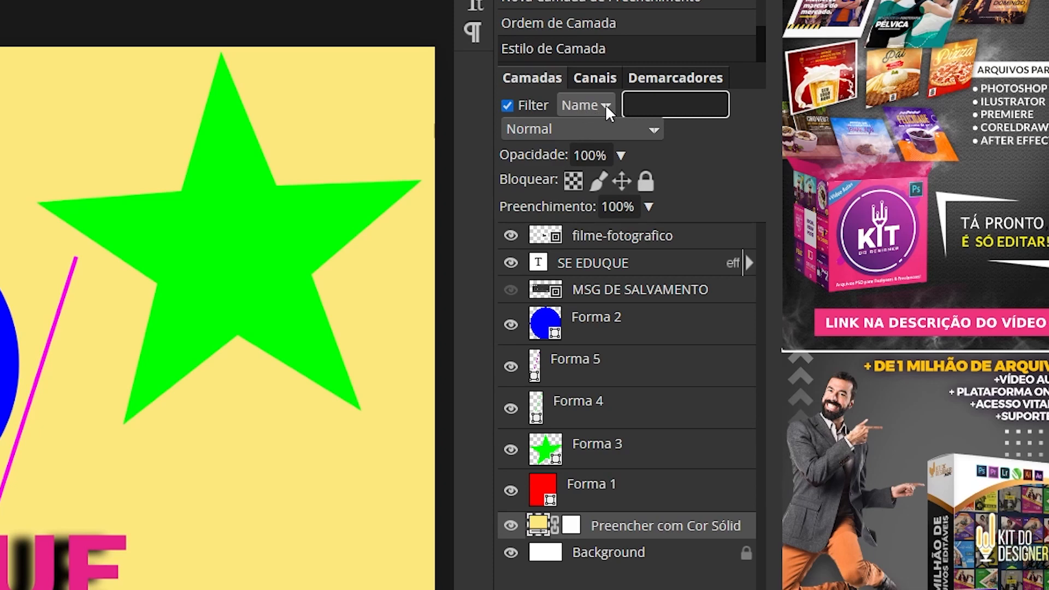
click(584, 108)
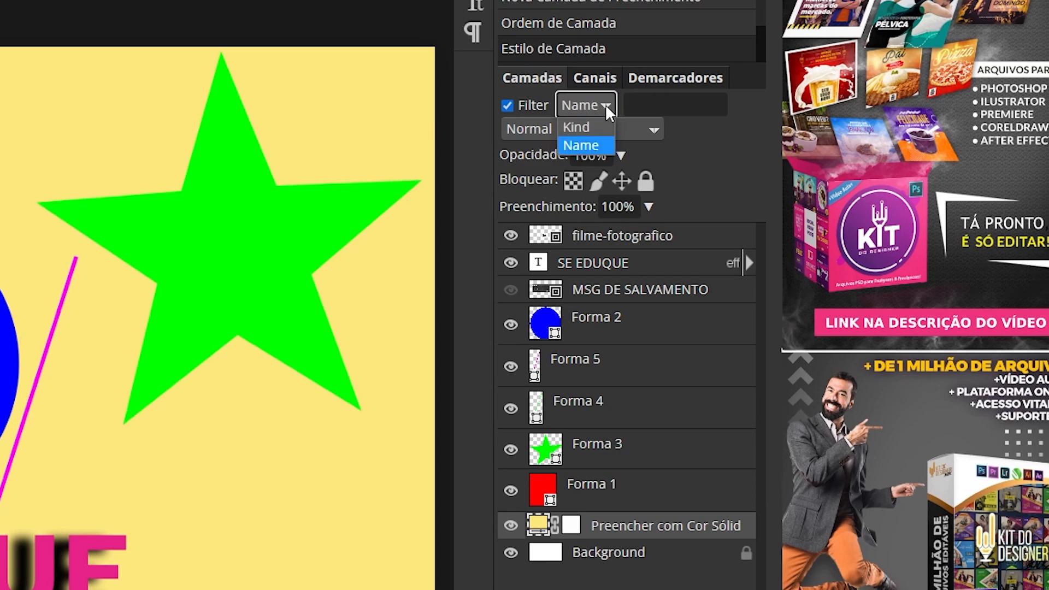
click(586, 131)
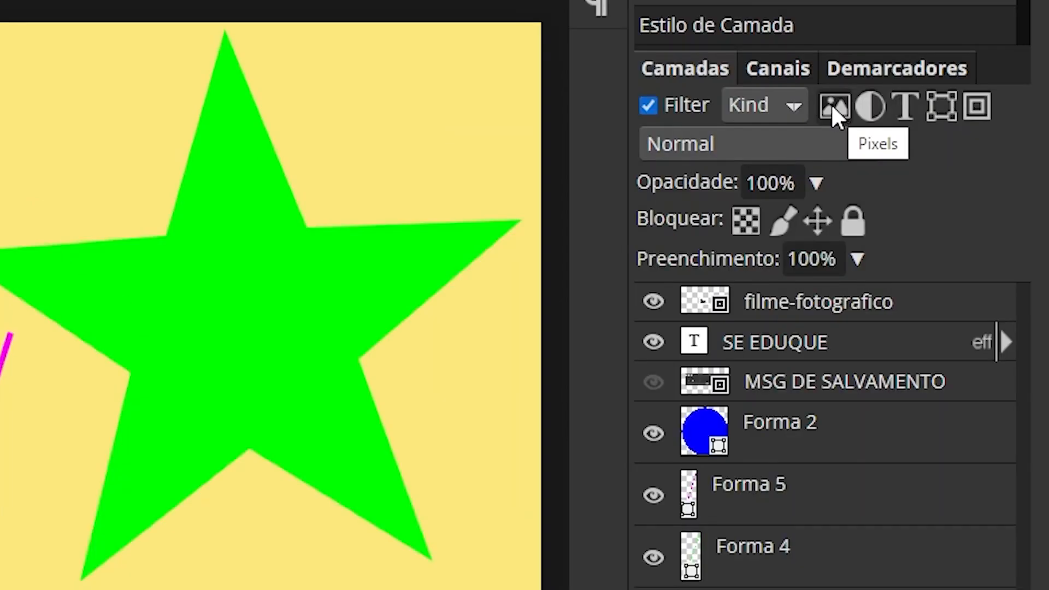
Filter the layer list by pixel layers and by adjustment layers in turn, switching each filter off again
click(832, 105)
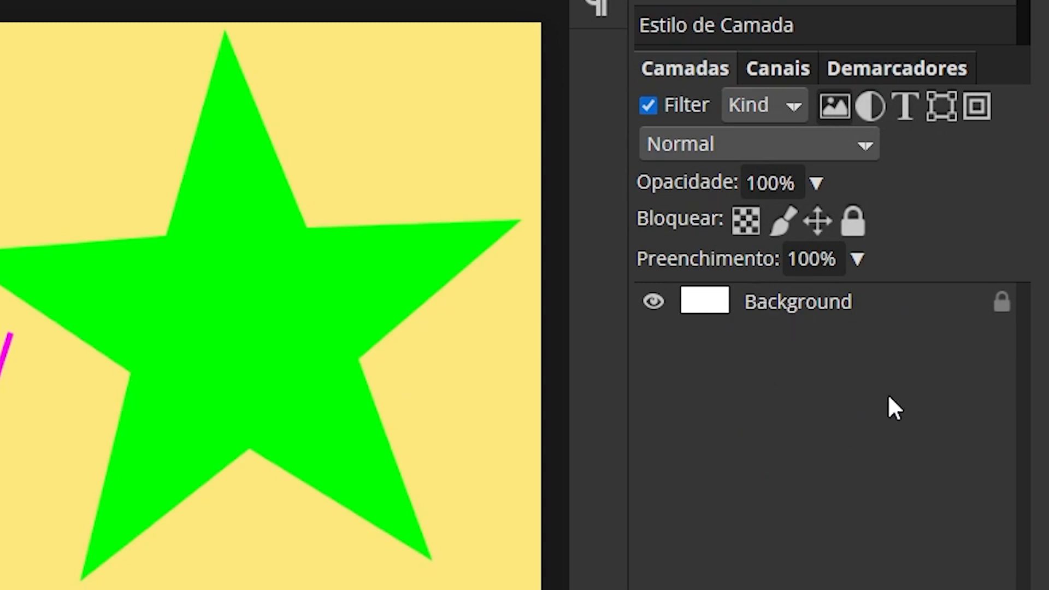
click(833, 105)
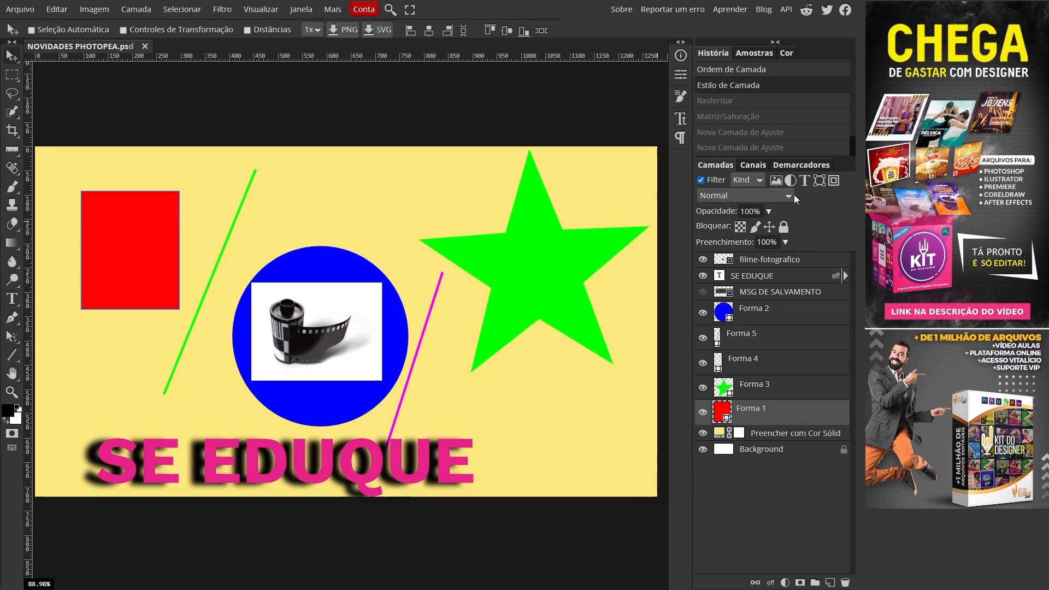
click(790, 181)
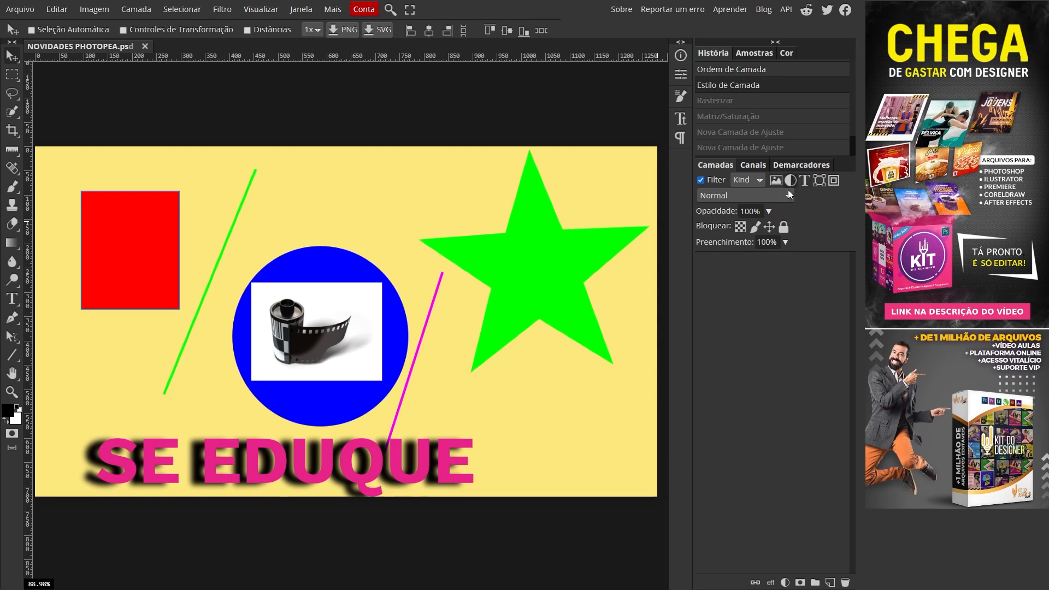
click(790, 181)
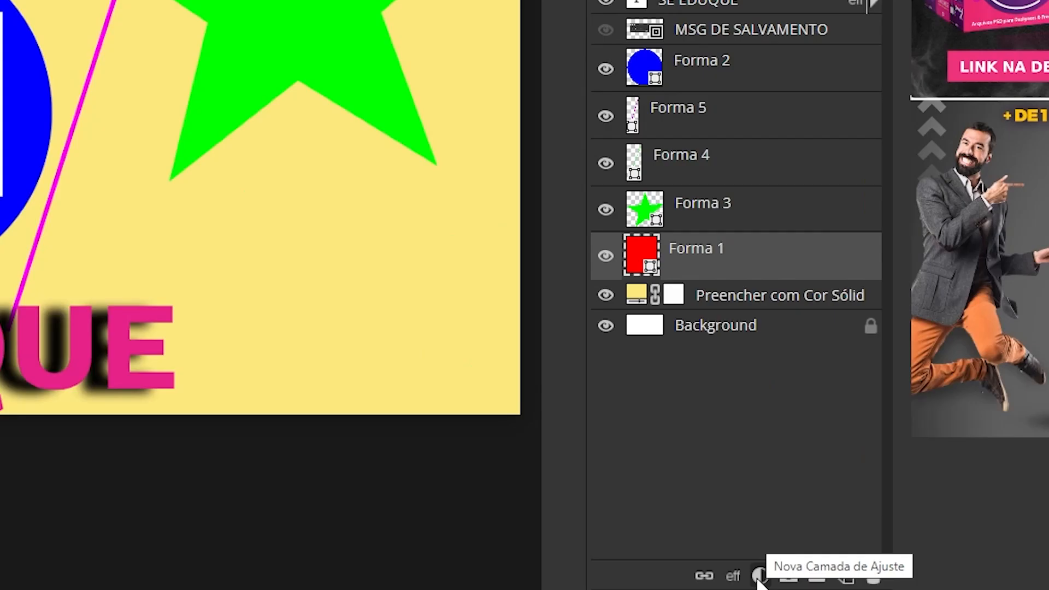
Add a Hue/Saturation (Matriz/Saturação) adjustment layer above Forma 1 and lower its hue so the yellow background turns pink
click(759, 575)
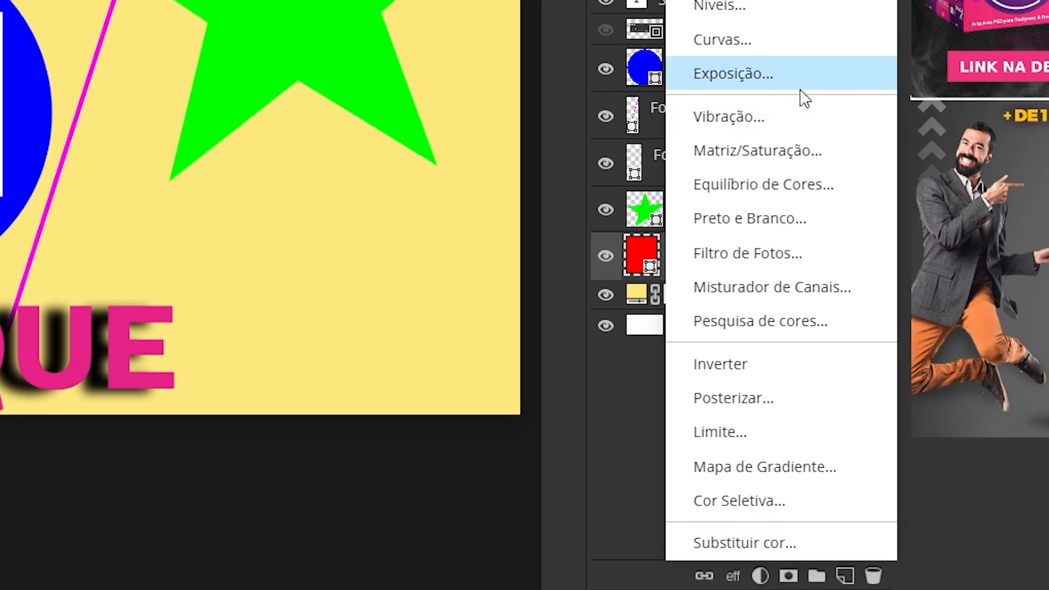
click(751, 149)
drag(577, 153, 533, 153)
click(681, 74)
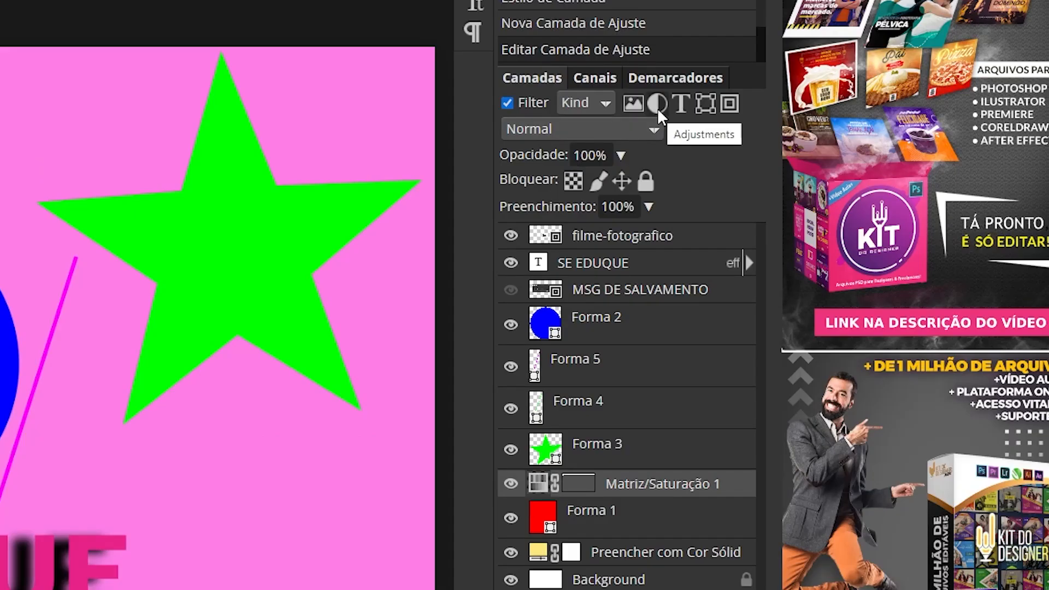
Filter the layer list by adjustments, clear that filter and look over the available adjustment layer types
click(658, 108)
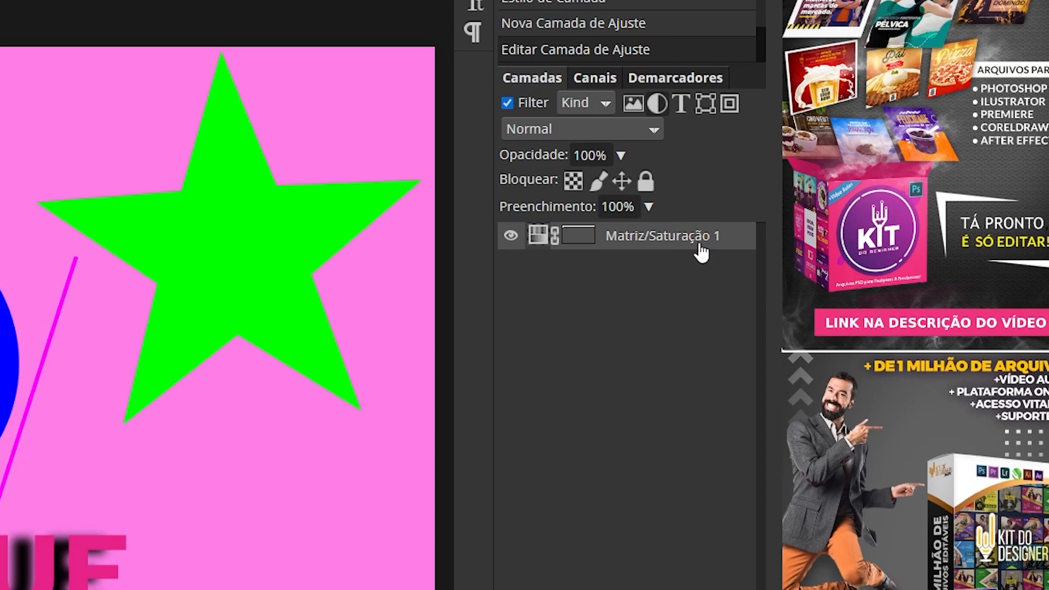
click(660, 104)
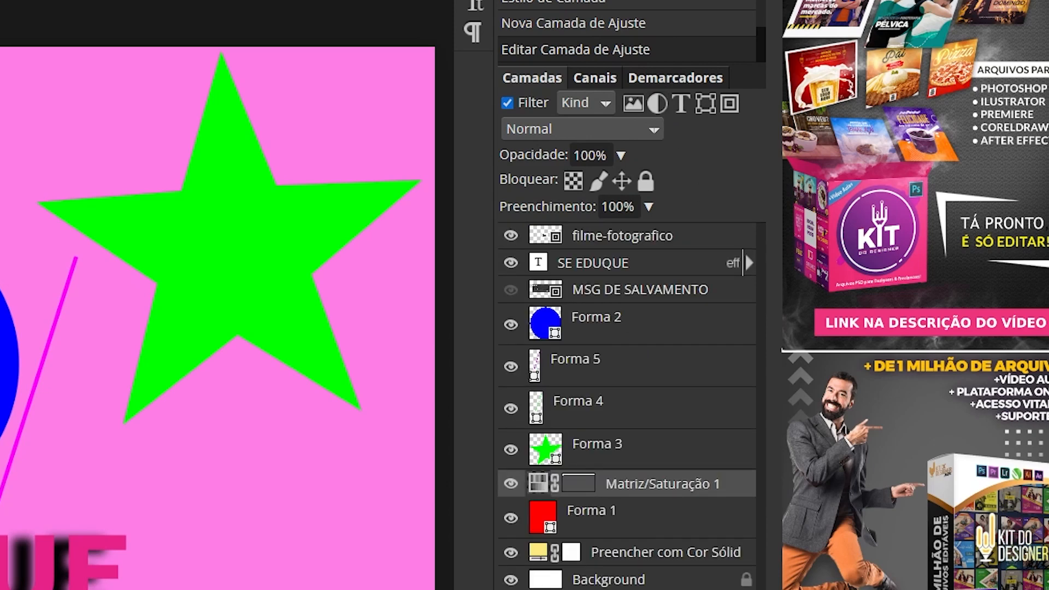
click(633, 589)
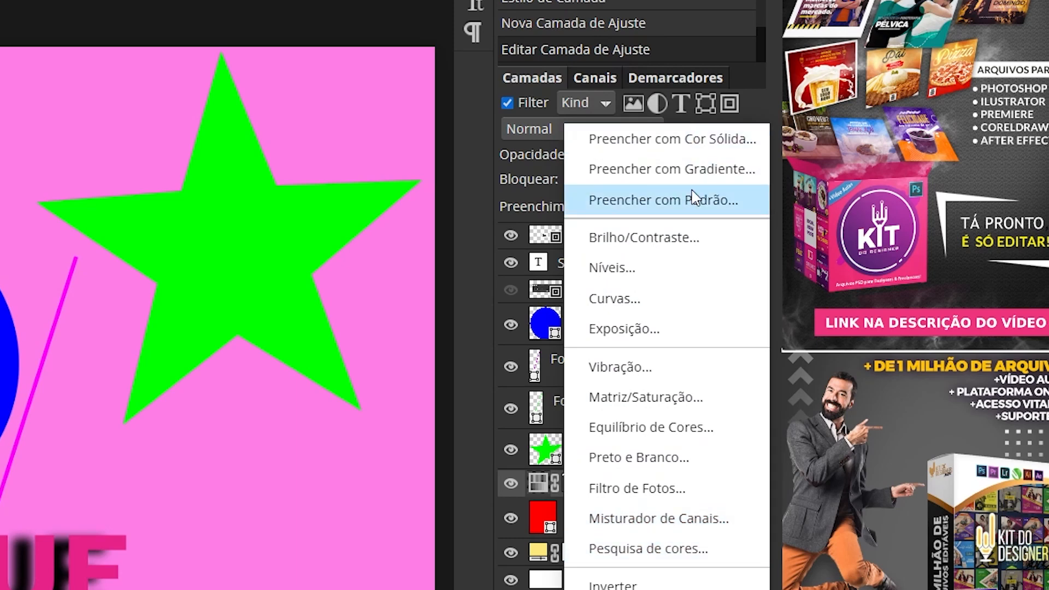
click(679, 112)
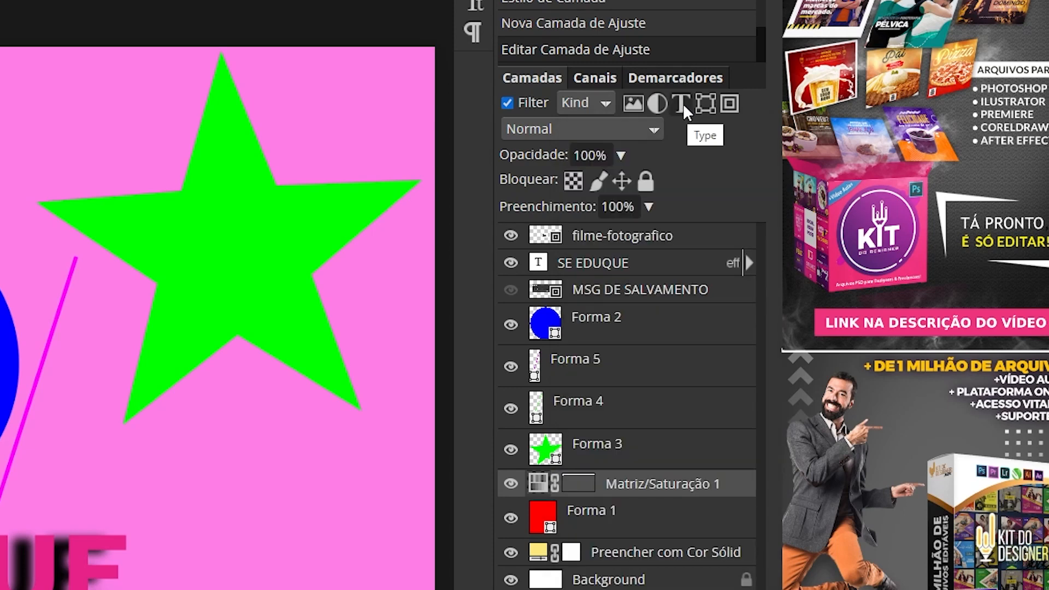
Filter the layer list by type layers and by shape layers in turn, switching each filter off again
click(682, 107)
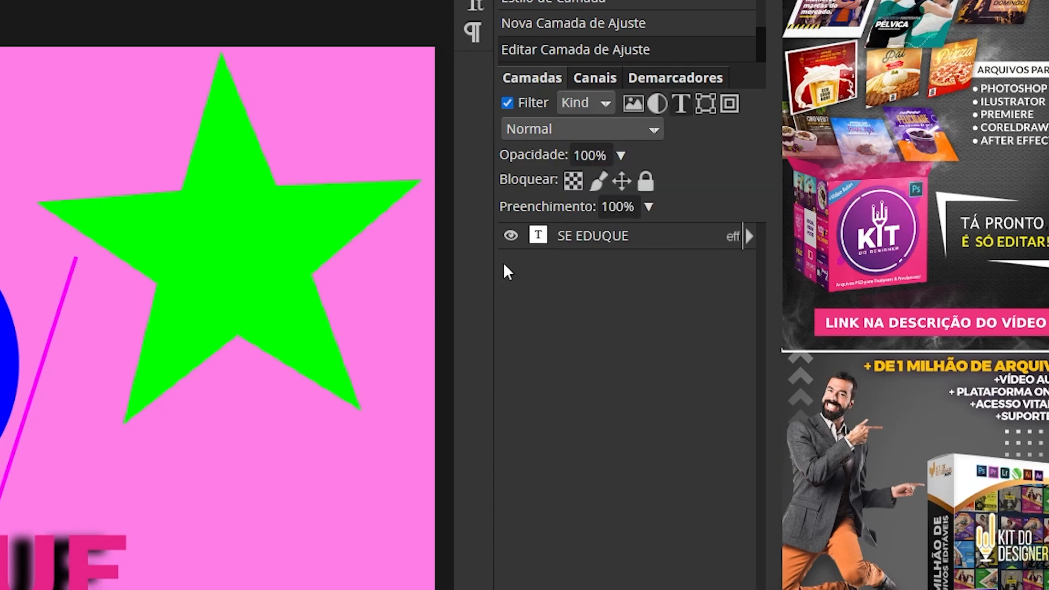
click(682, 104)
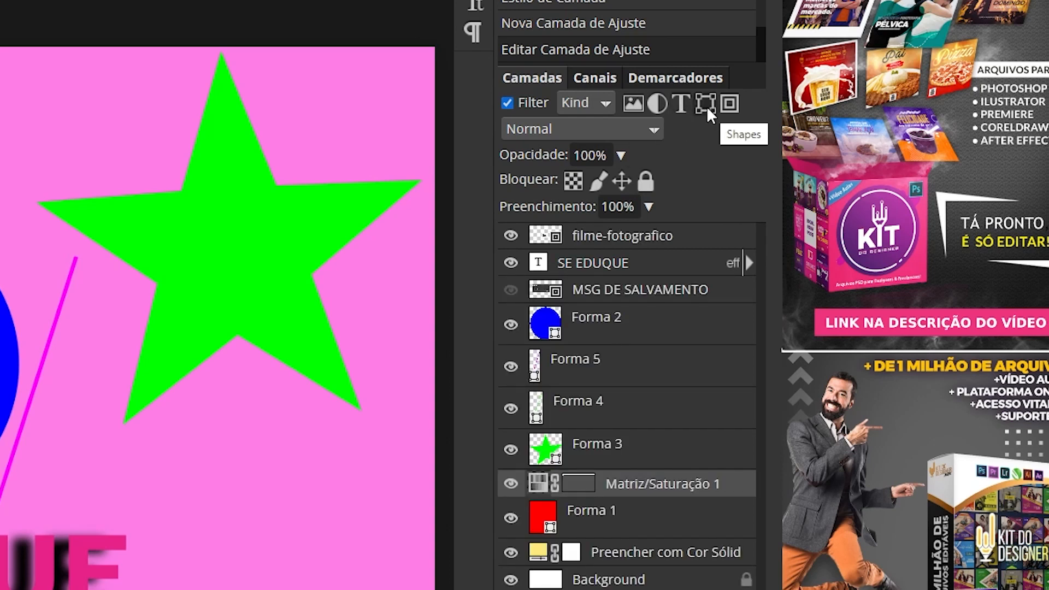
click(704, 104)
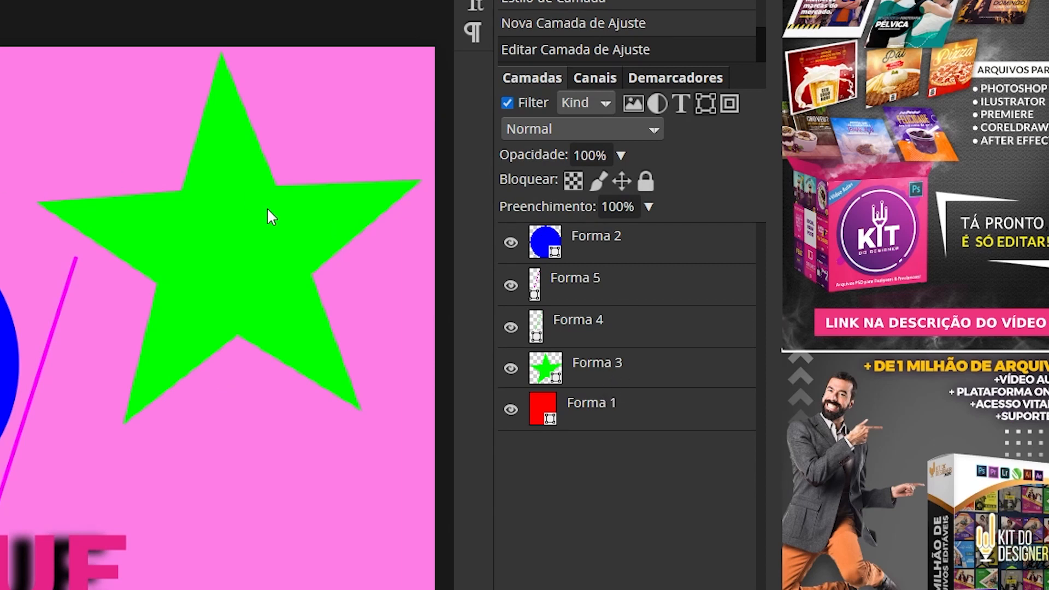
click(705, 104)
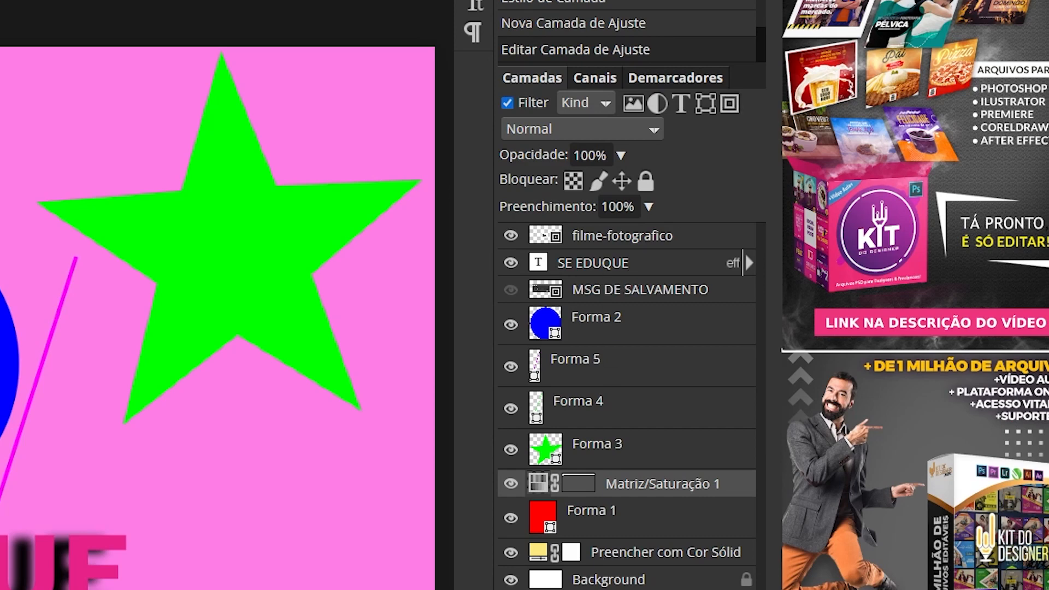
List only the smart object layers and hide the MSG DE SALVAMENTO layer
click(730, 103)
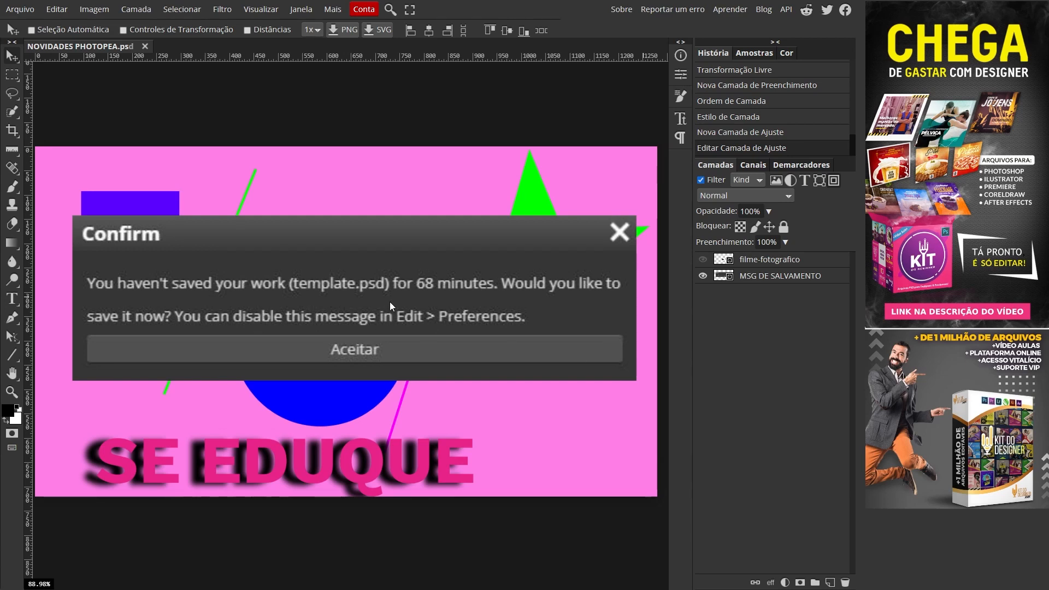
click(702, 275)
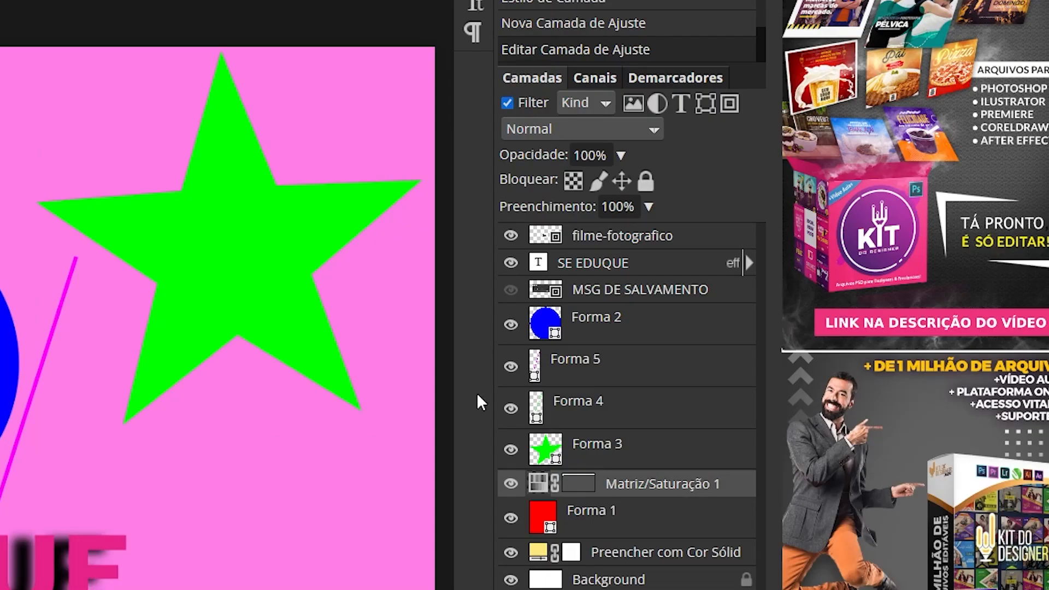
Convert the blue circle layer Forma 2 into a smart object
click(628, 323)
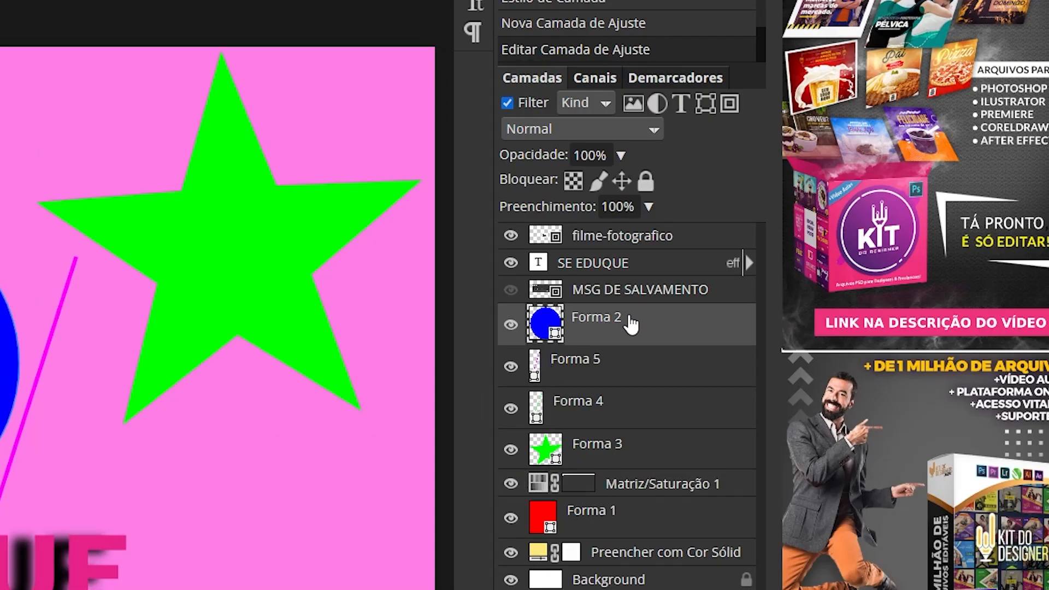
right_click(636, 325)
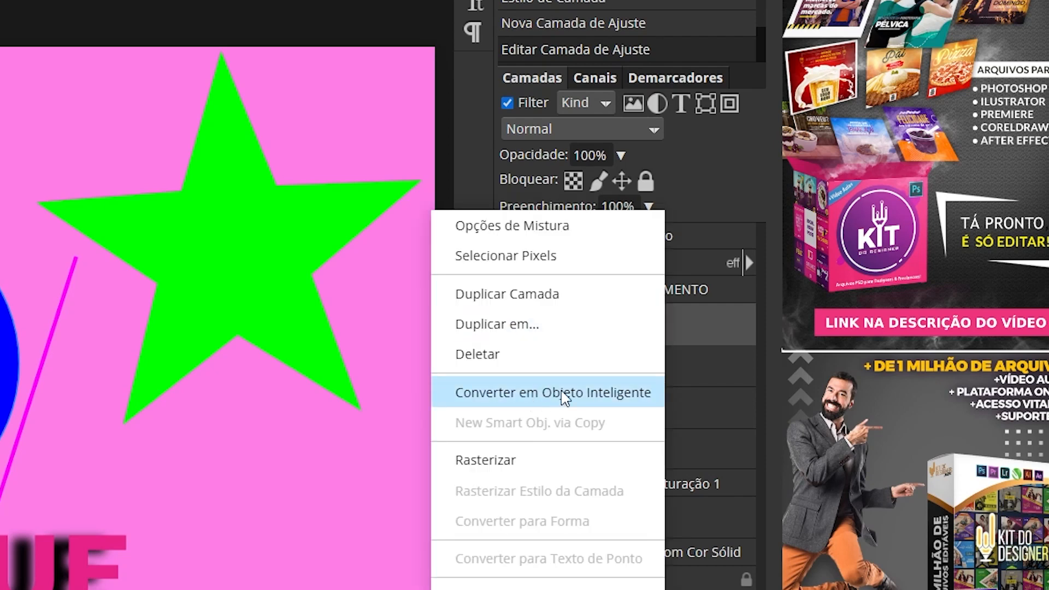
click(526, 396)
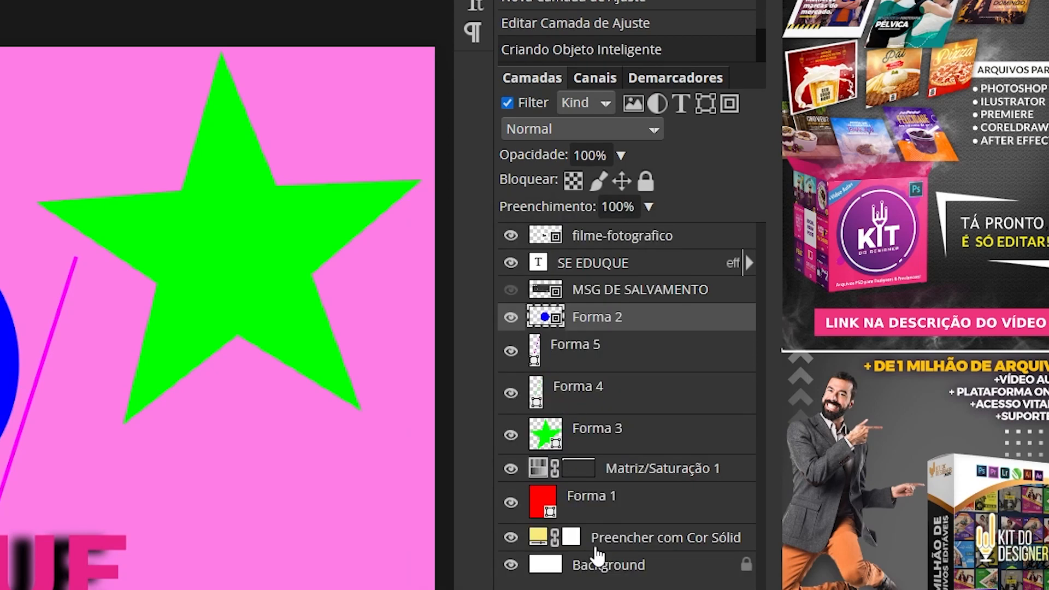
Filter the layers by smart objects, rename Forma 2 to "CIRCULO", and clear the filter
click(730, 104)
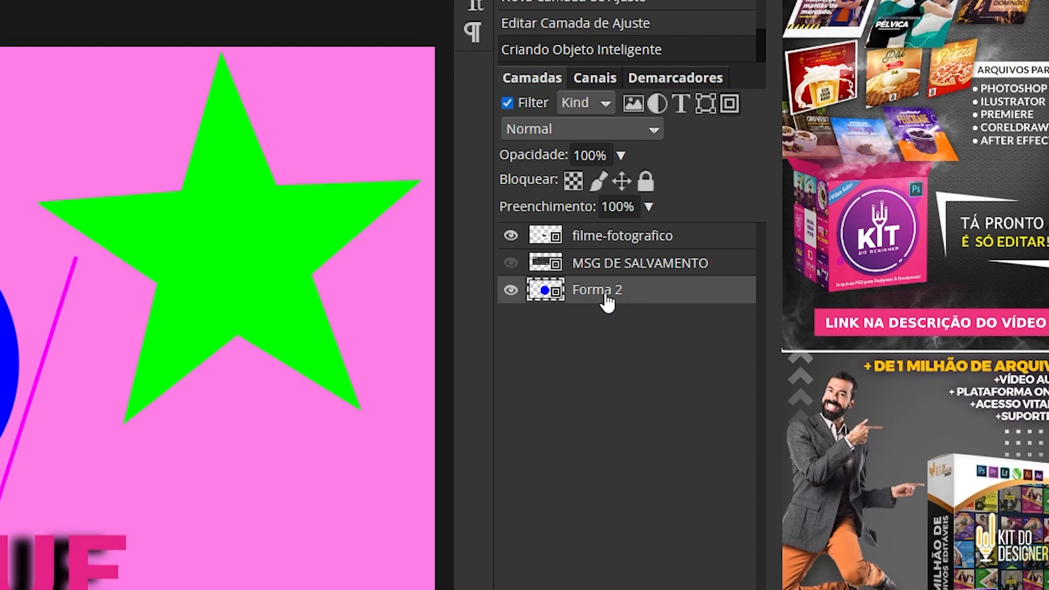
double_click(607, 295)
text(CIRCULO)
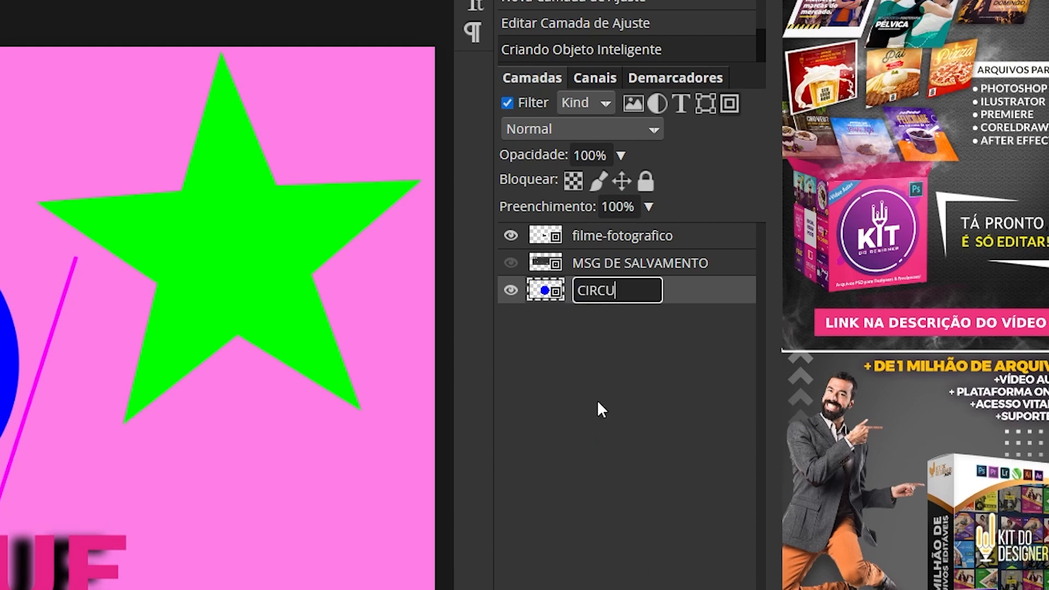
key(Return)
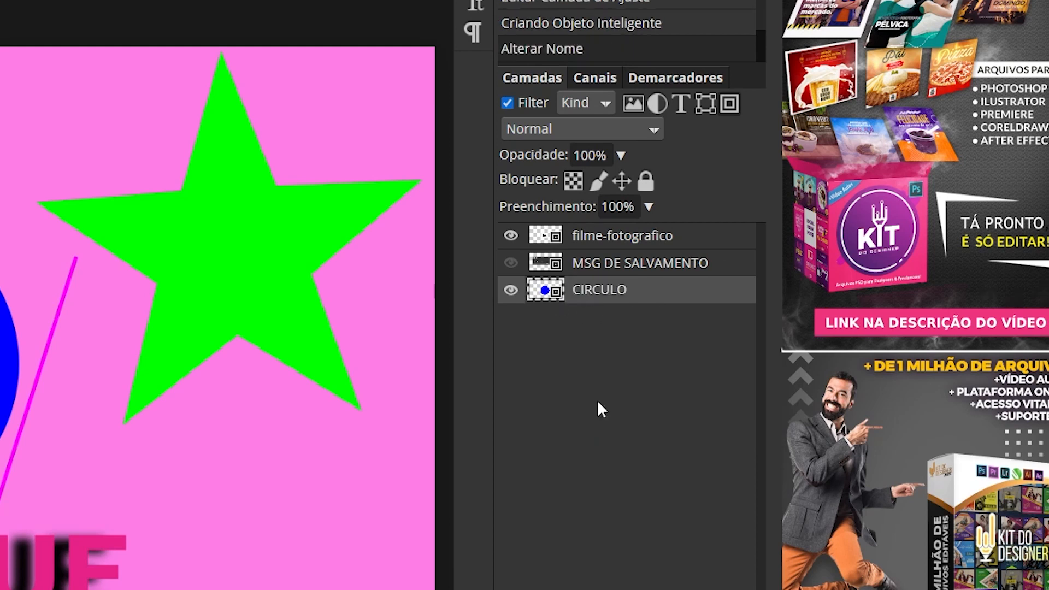
click(730, 104)
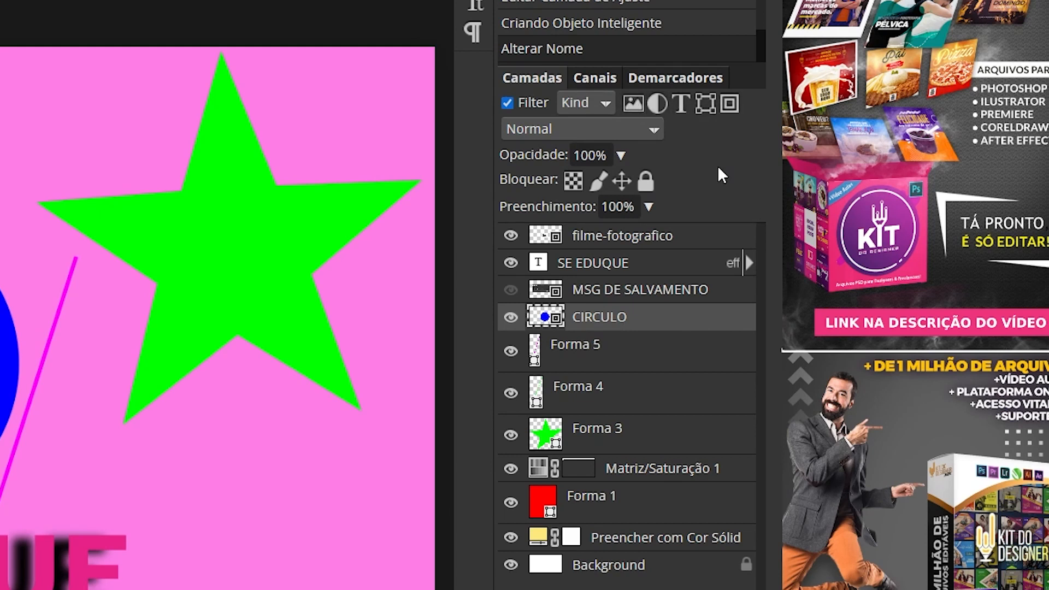
Filter the layer list by type and smart object layers together, and toggle the filtering off and back on
click(681, 105)
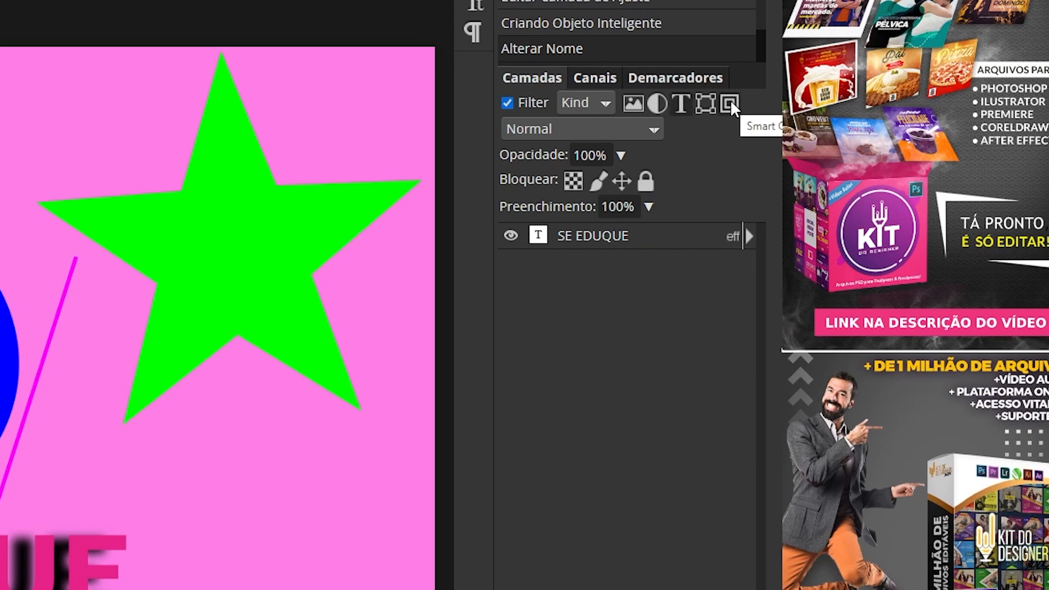
click(731, 103)
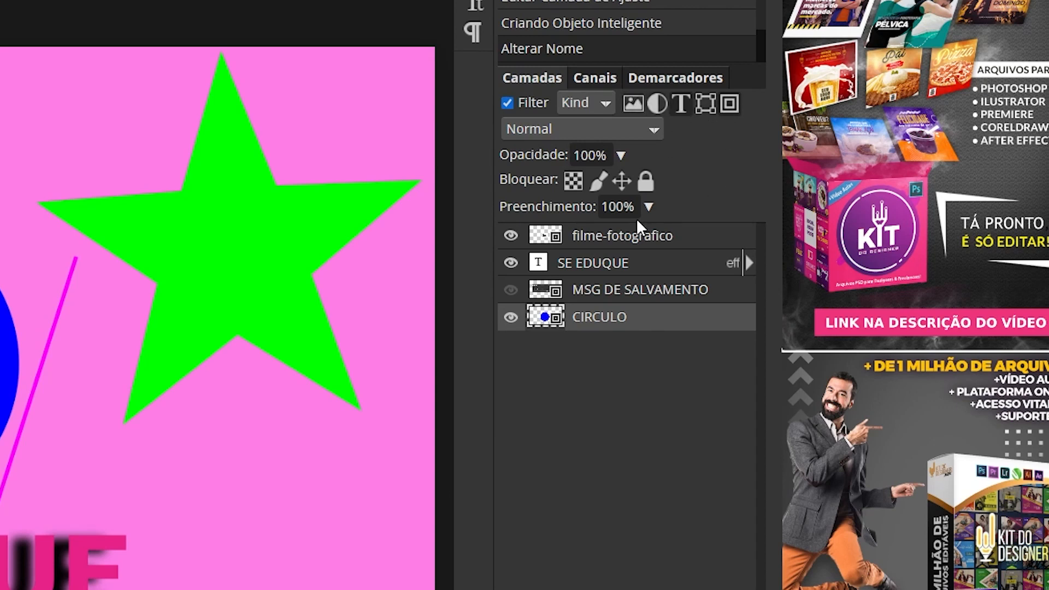
click(730, 104)
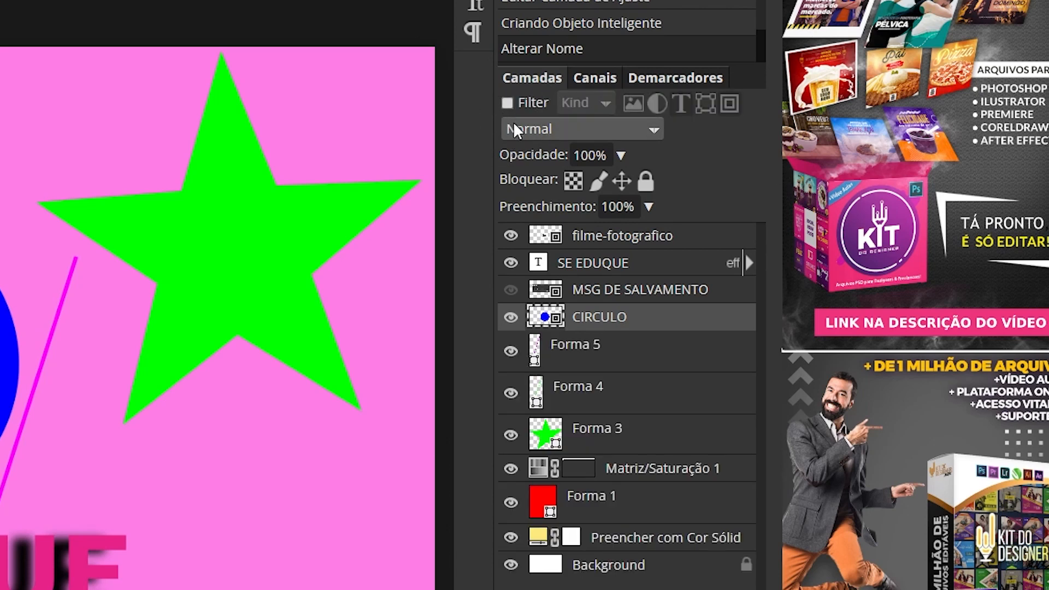
click(507, 102)
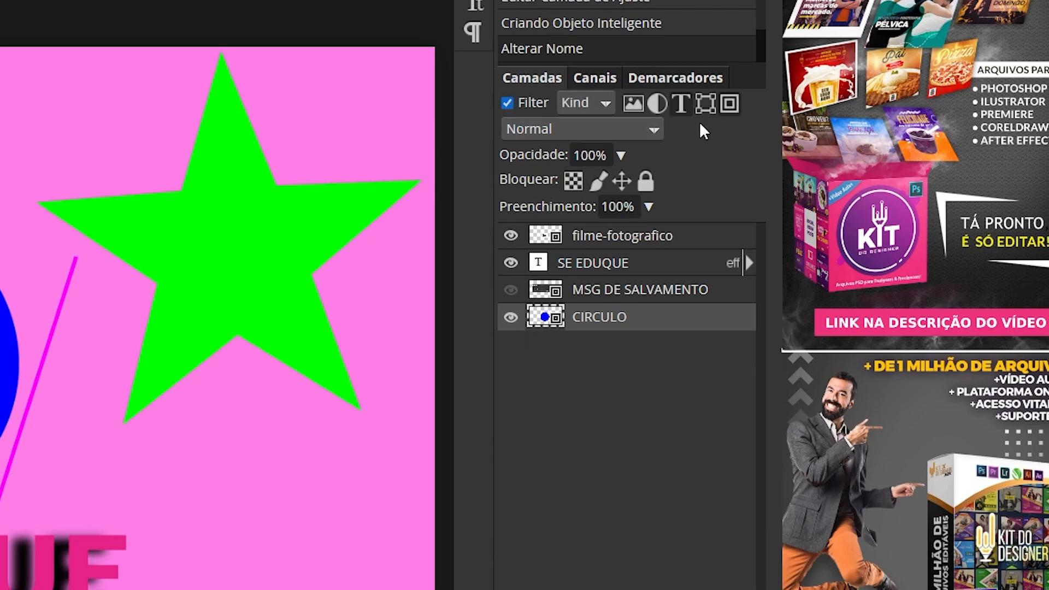
Clear the type and smart object filters and turn off filtering for the layer list
click(681, 106)
click(729, 106)
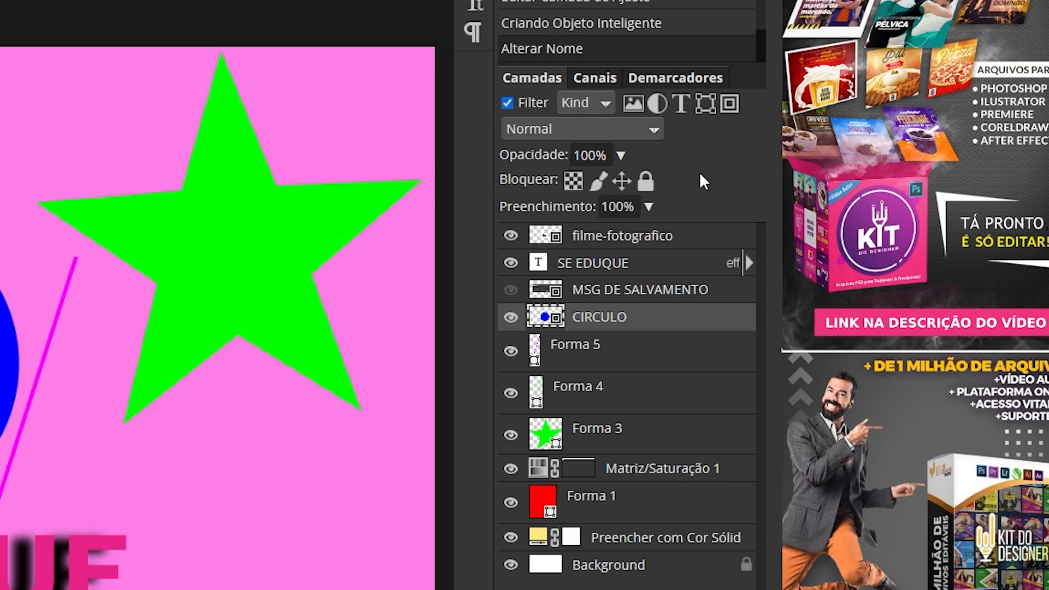
click(506, 102)
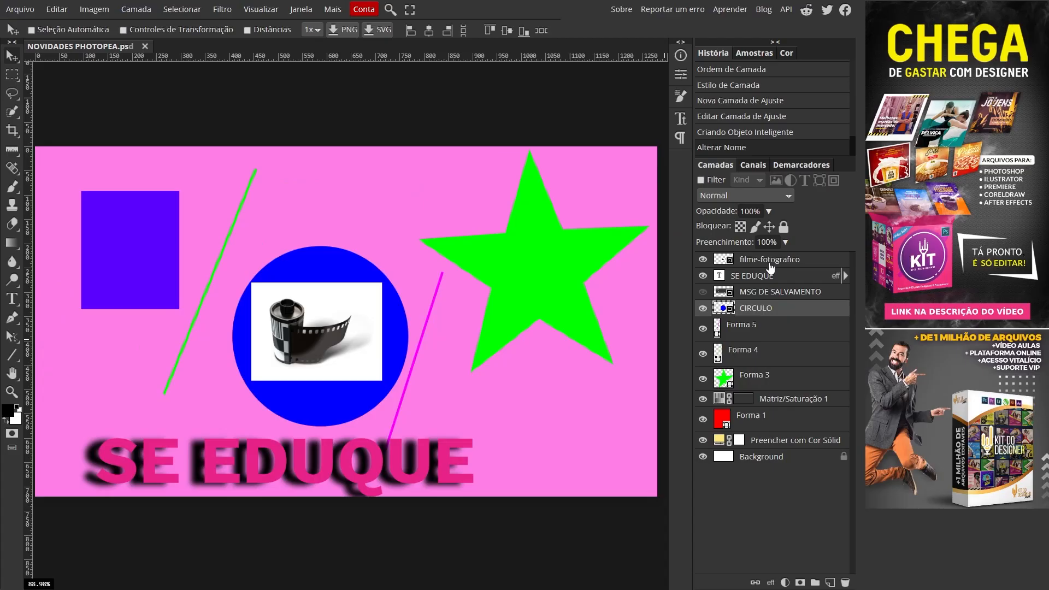
Delete all layers from filme-fotografico down to the solid colour fill, keeping only Background
click(639, 240)
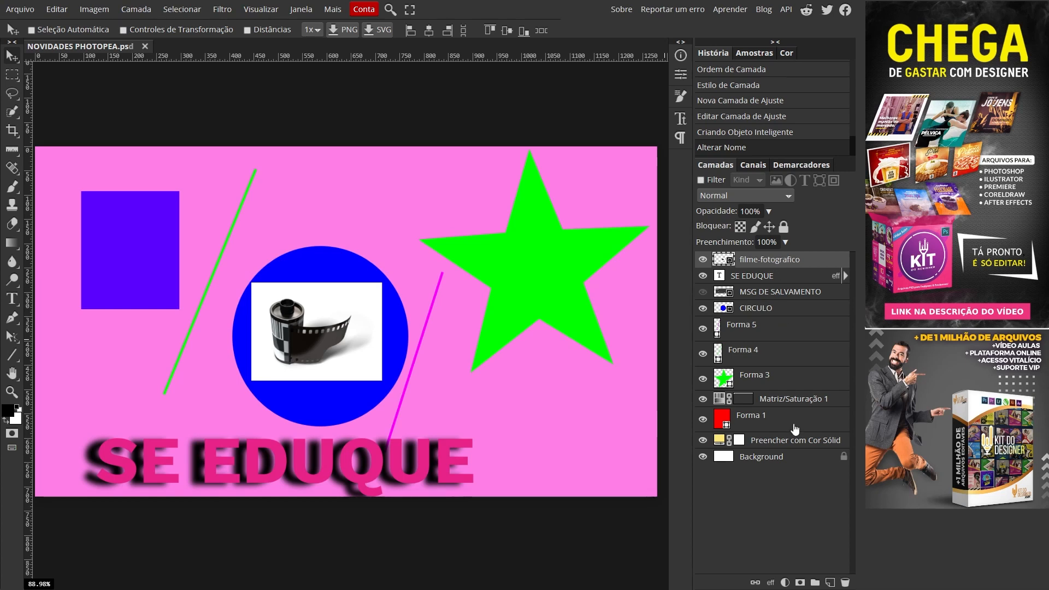
shift+click(817, 447)
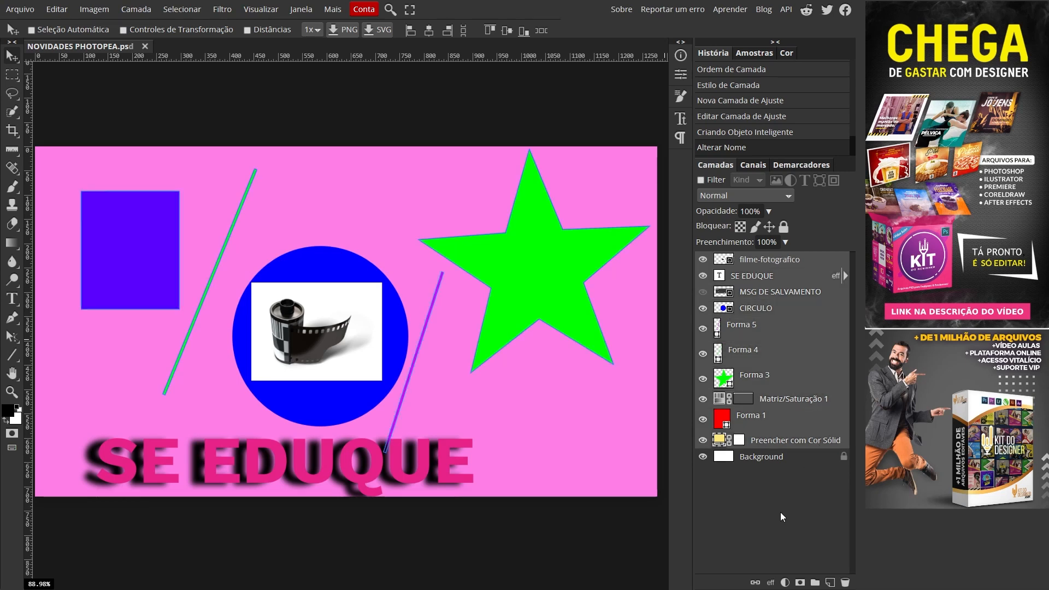
key(Delete)
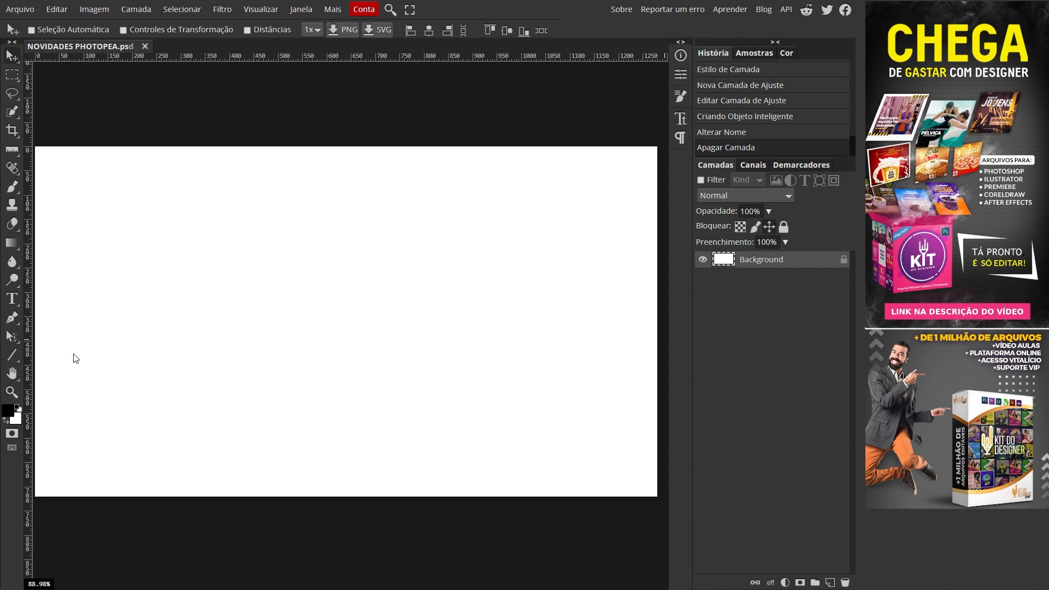
Draw a magenta, nearly horizontal line 5 px wide and about 680 px long across the upper part of the canvas
click(12, 355)
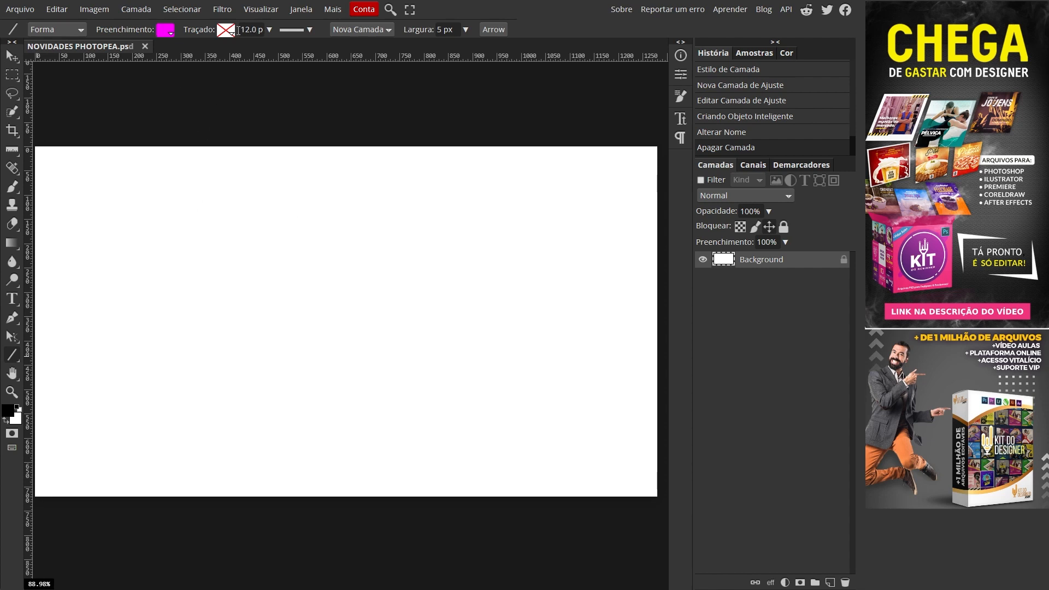
drag(154, 226, 484, 227)
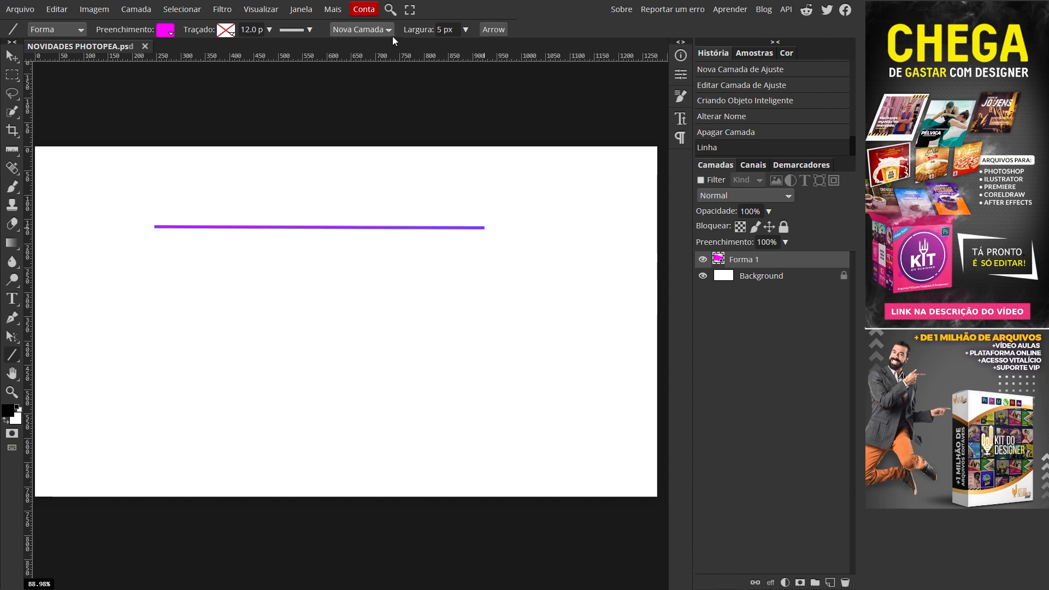
Preview the line tool's start and end arrowheads separately, and enable both together
click(503, 30)
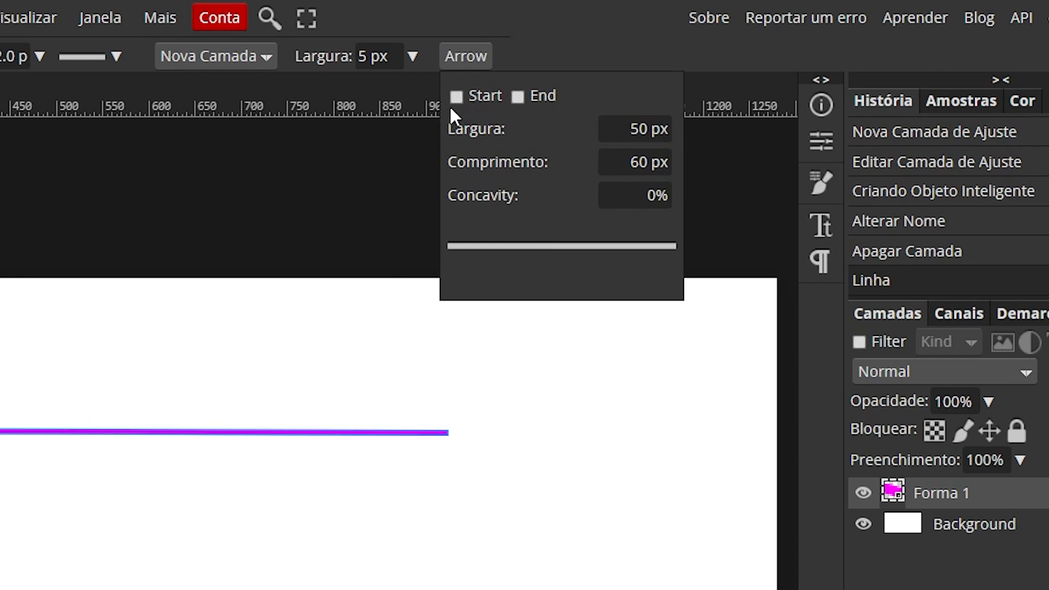
click(456, 96)
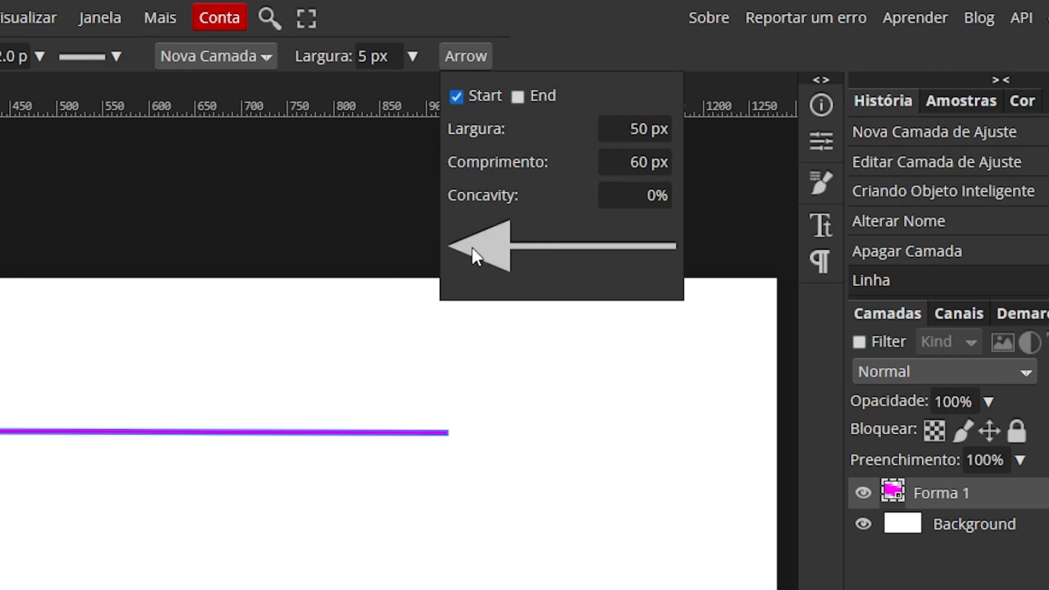
click(456, 96)
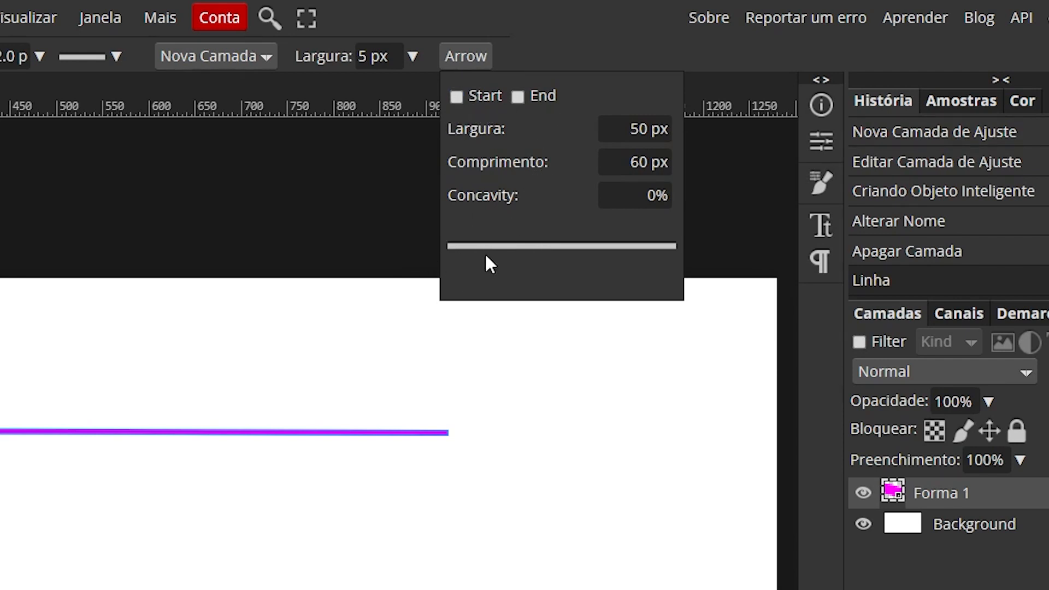
click(518, 97)
click(518, 97)
click(456, 96)
click(518, 97)
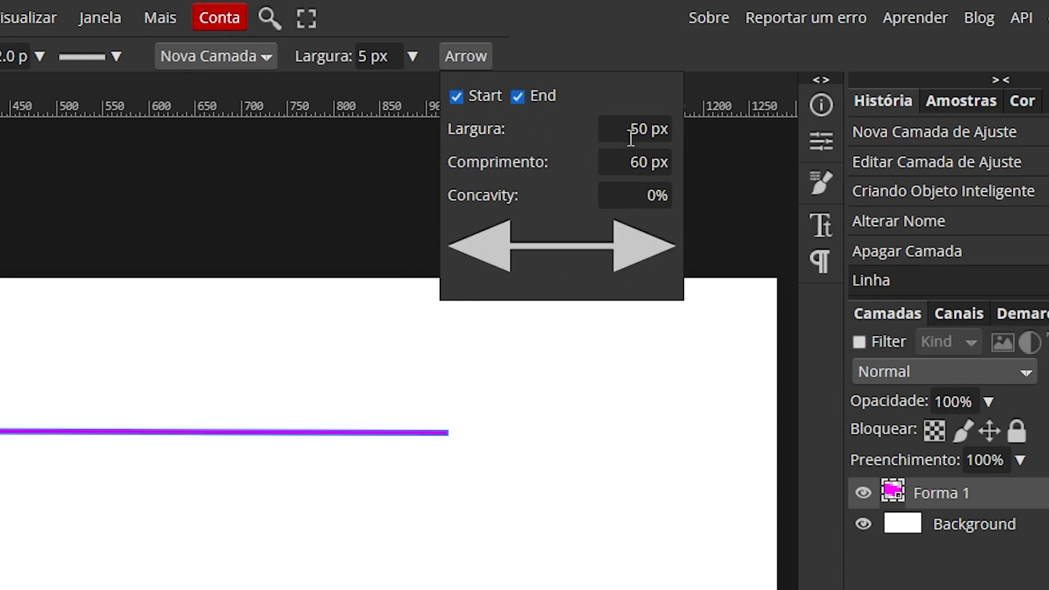
Set the arrowheads to 42 px width, 68 px length and 17% concavity, and draw a double-headed arrow about 580 px long below the line
drag(646, 130, 605, 159)
drag(602, 195, 584, 216)
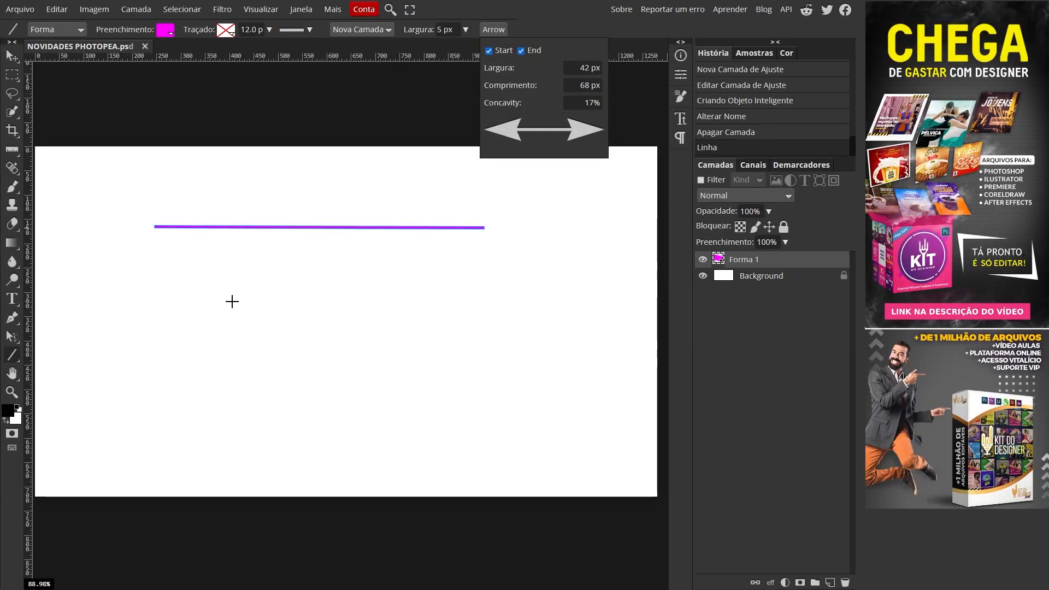
drag(233, 301, 516, 298)
Give the double-headed arrow a solid magenta stroke 38 px thick
click(225, 30)
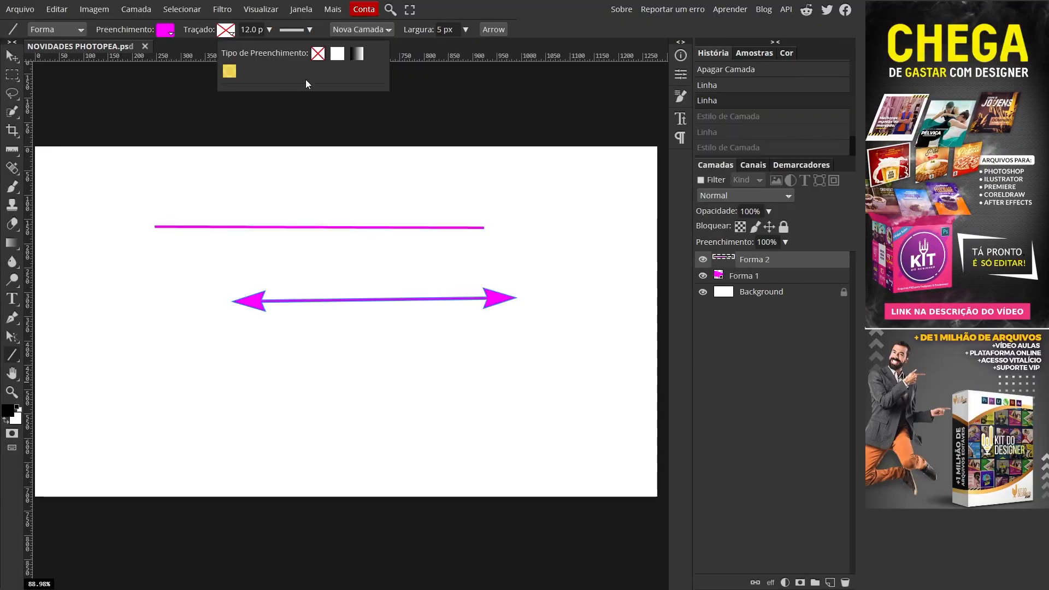
click(337, 53)
click(292, 113)
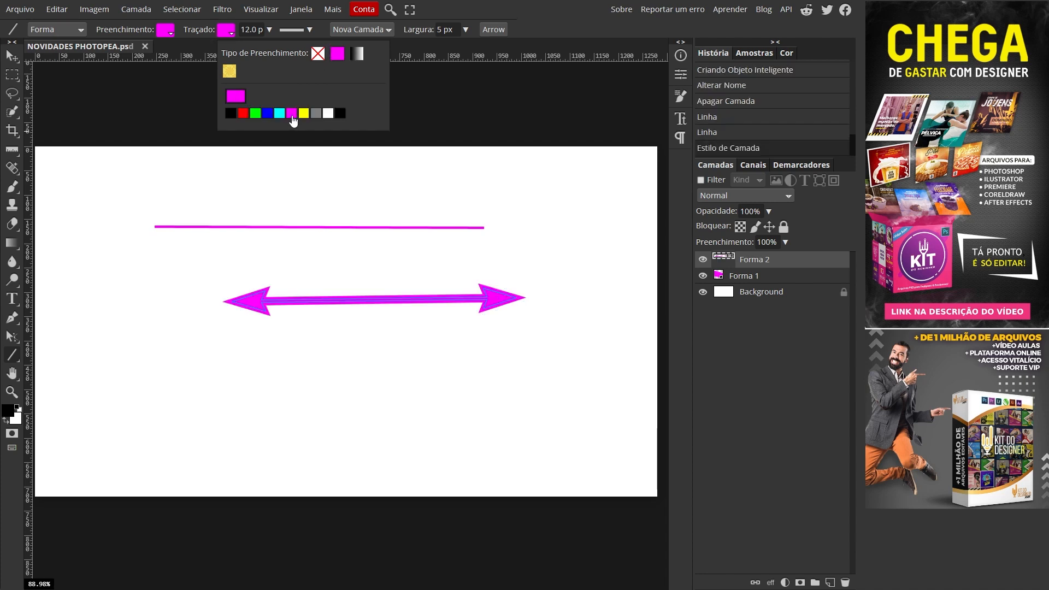
click(269, 30)
drag(254, 48, 261, 48)
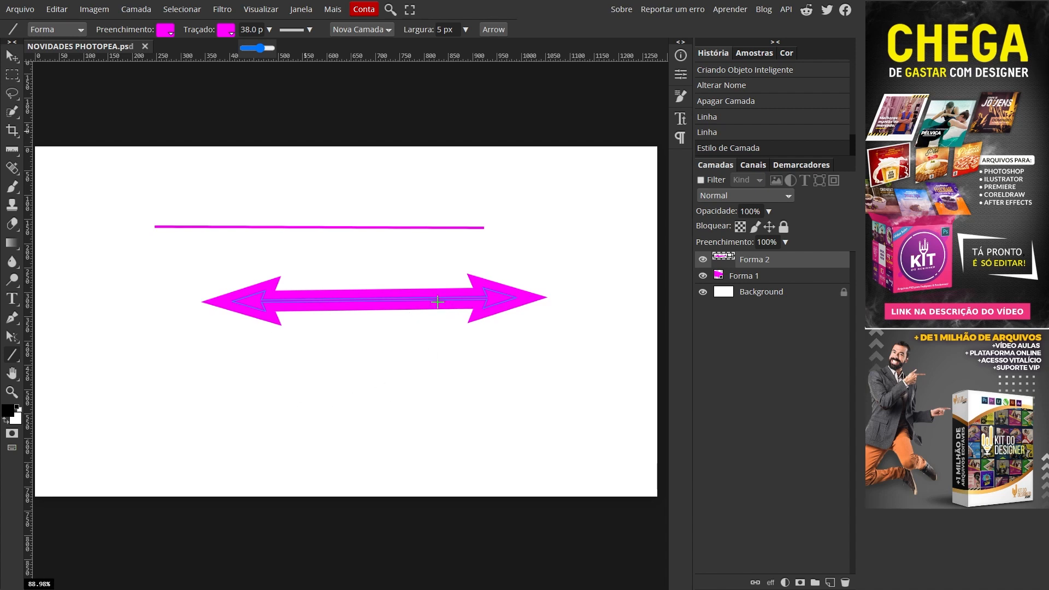
Draw a second double-headed arrow below the first and free-transform it to 156.92% width and 271.59% height
drag(245, 392, 566, 393)
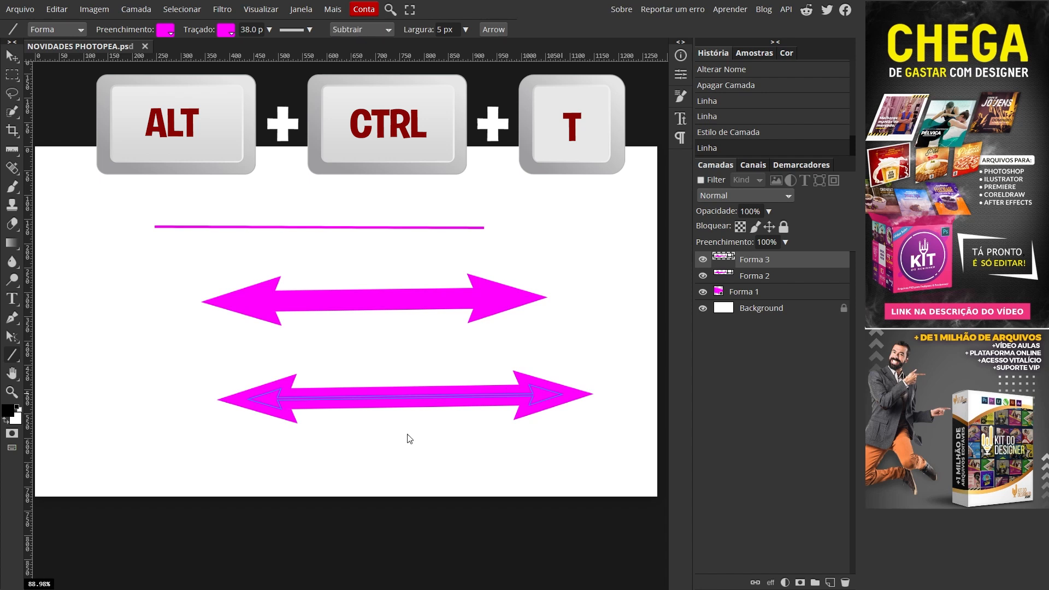
key(ctrl+alt+t)
mouse_move(405, 383)
mouse_down()
mouse_move(405, 415)
mouse_move(405, 349)
mouse_move(407, 369)
mouse_up()
key(ctrl+t)
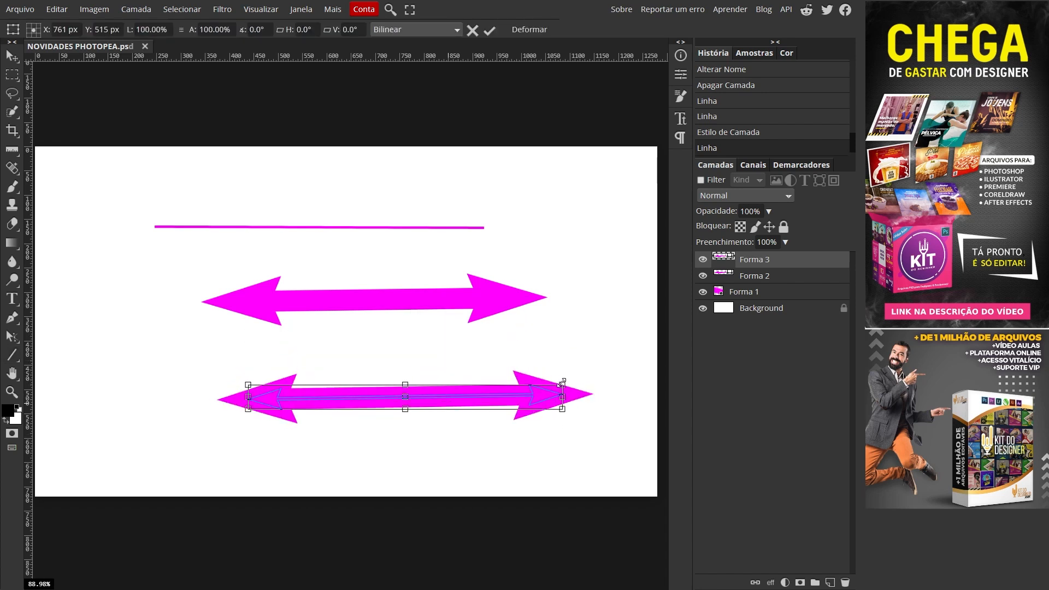
drag(562, 383, 599, 382)
drag(221, 429, 107, 469)
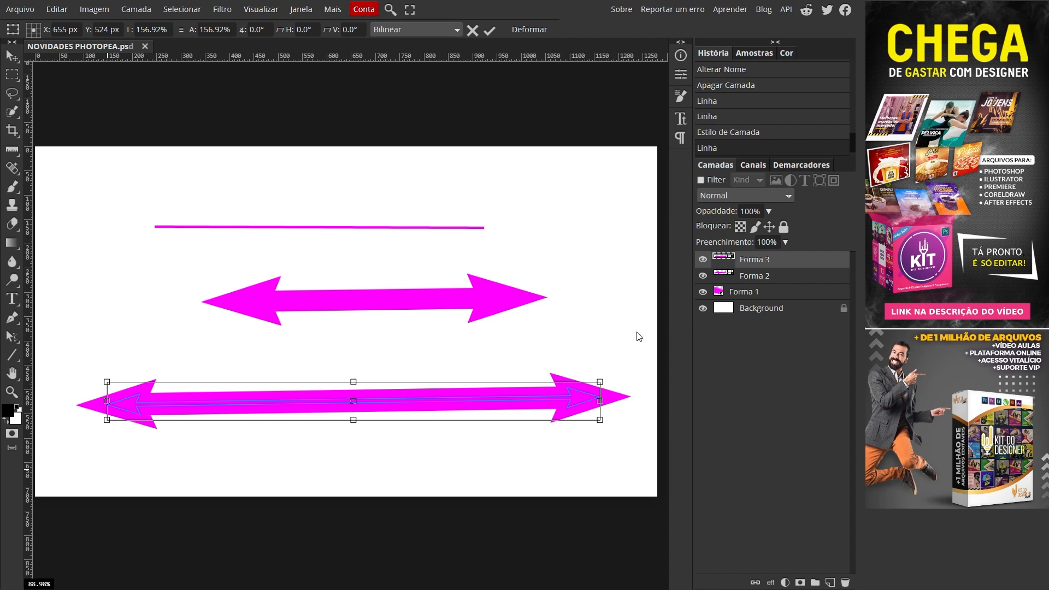
drag(354, 382, 353, 354)
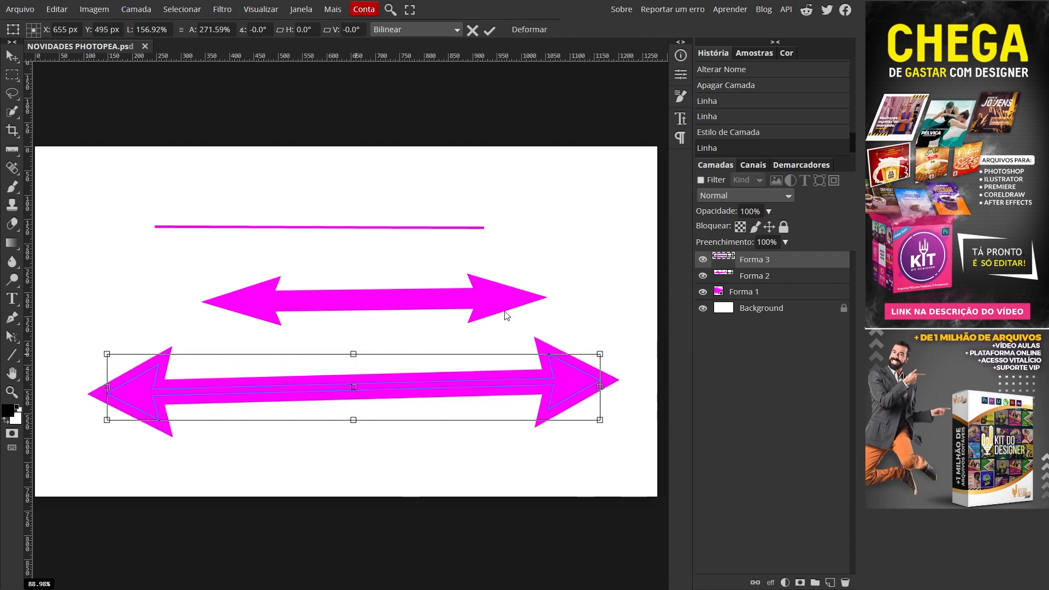
click(488, 31)
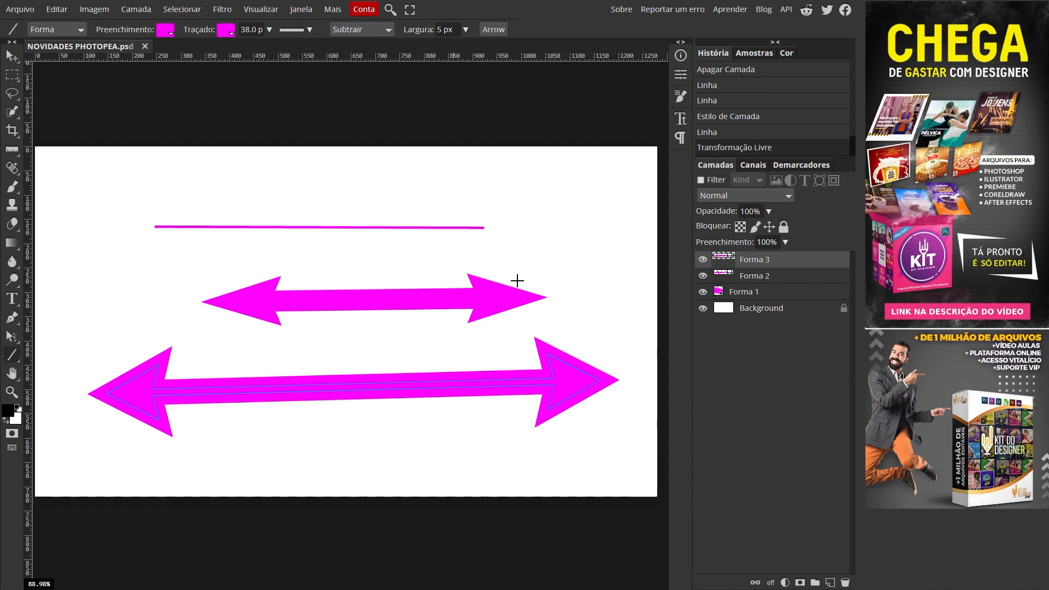